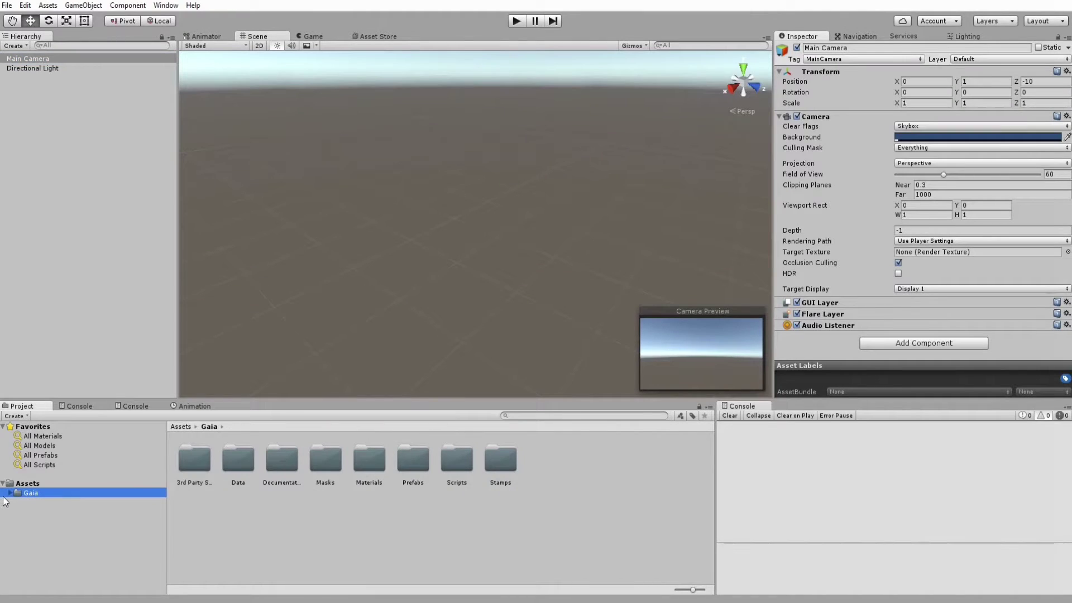
- Look through the Gaia folder and its 3rd Party Samplers subfolder, and return to the Assets root folder
left_click(10, 492)
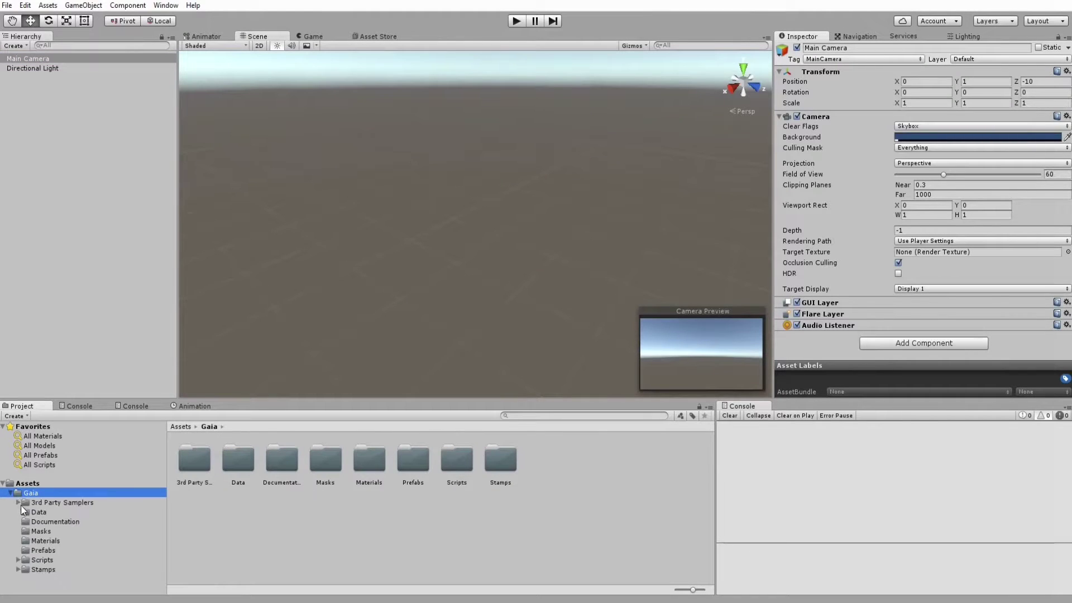
left_click(18, 502)
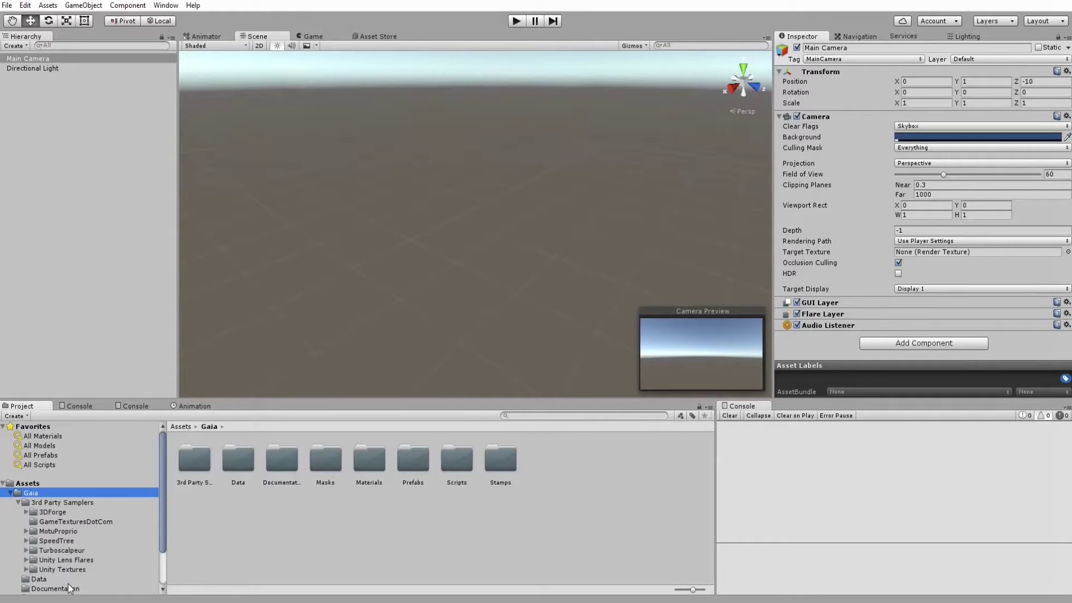
left_click(18, 502)
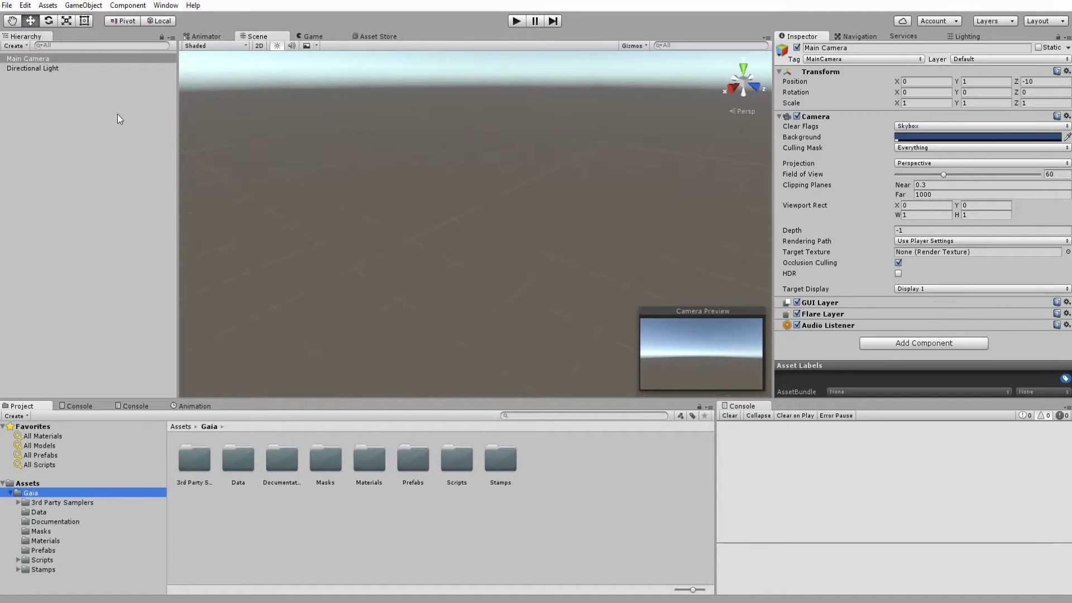
left_click(10, 493)
left_click(28, 483)
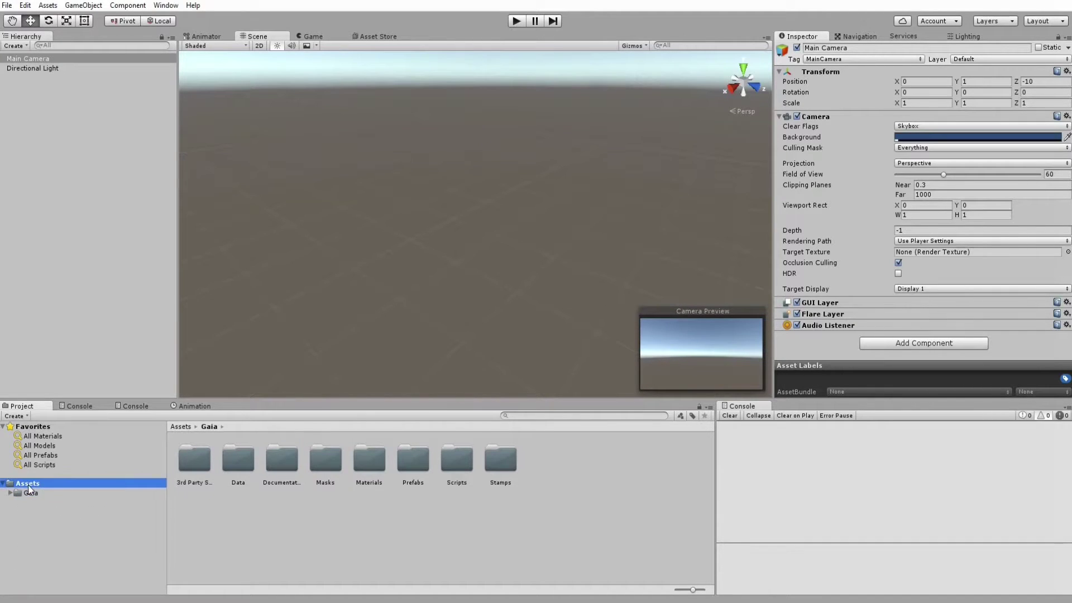
- Import the complete Characters standard asset package into the project
left_click(25, 5)
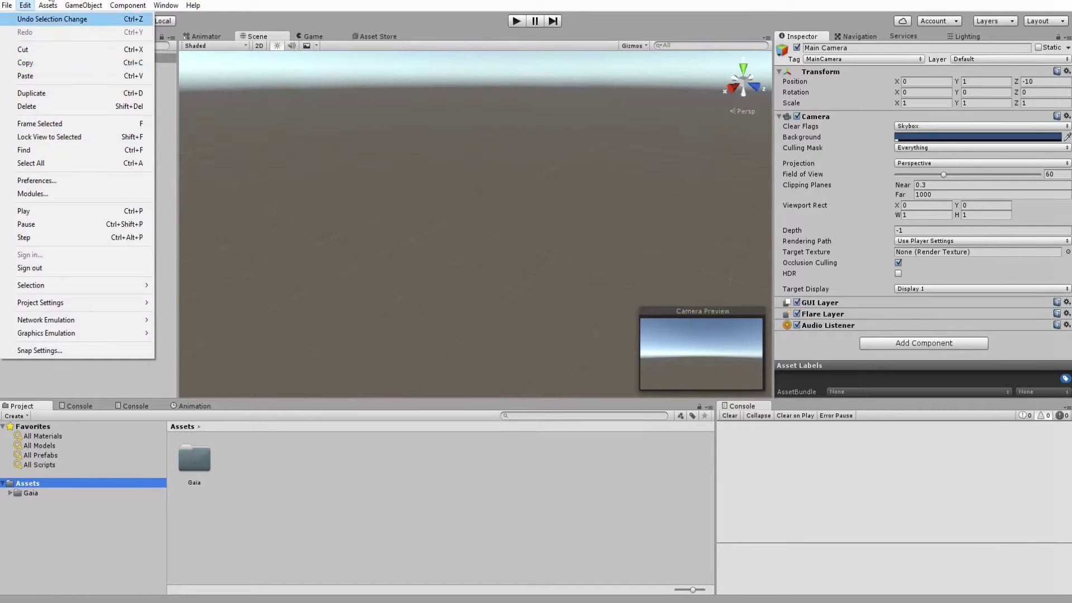
mouse_move(47, 7)
mouse_move(58, 110)
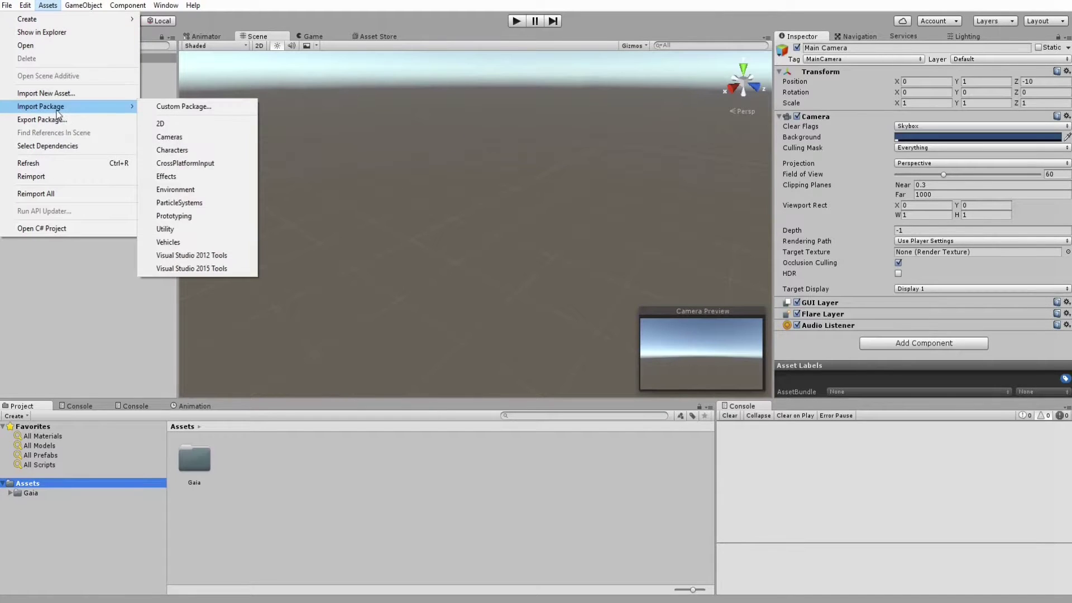
left_click(205, 149)
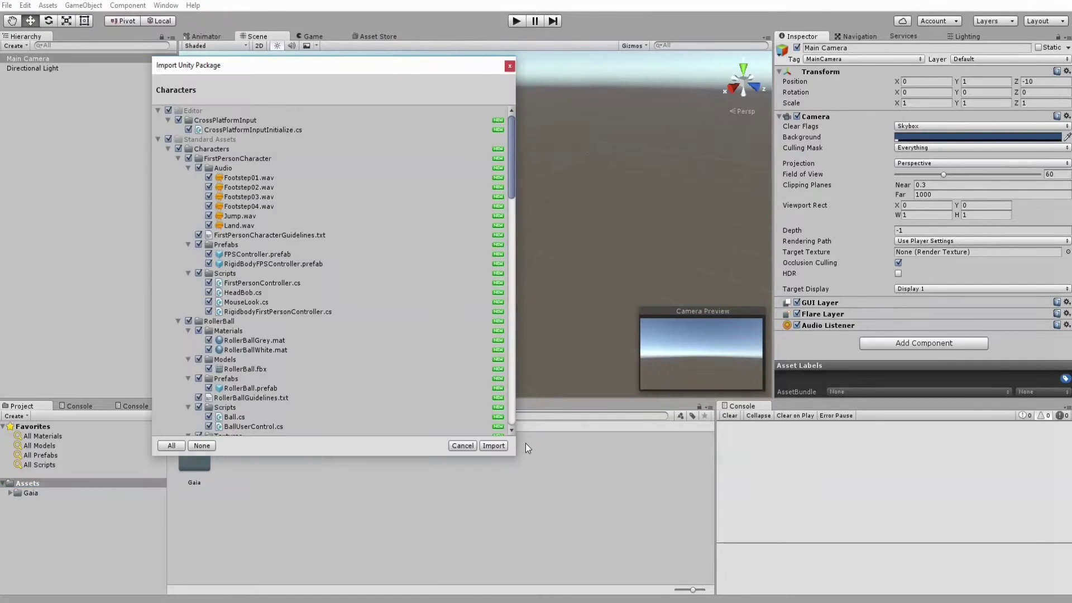
left_click(494, 445)
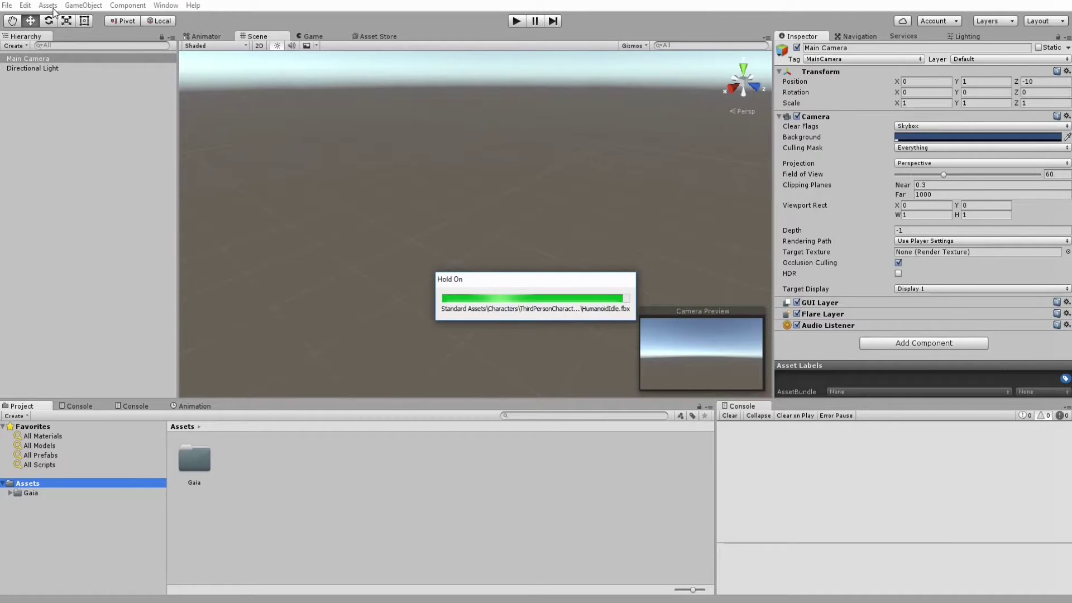
- Import the complete Effects standard asset package into the project
left_click(53, 8)
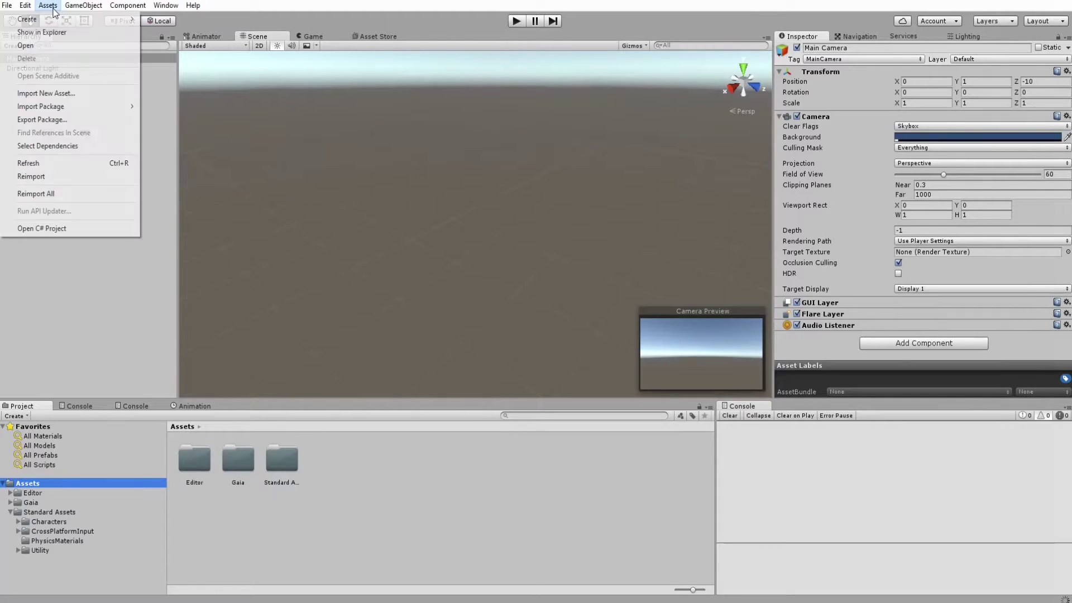
mouse_move(59, 109)
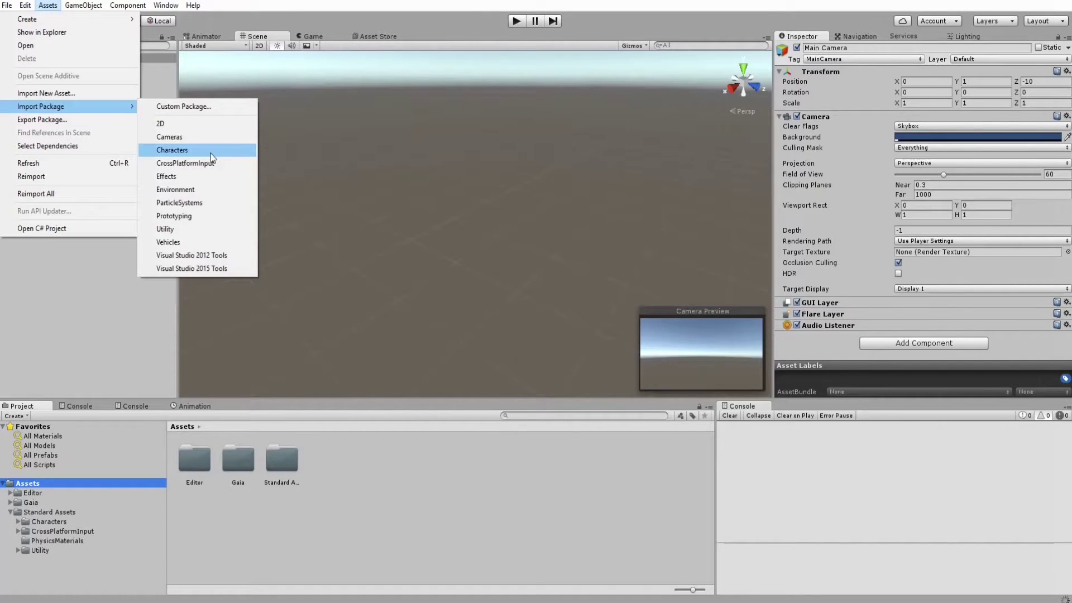
left_click(203, 176)
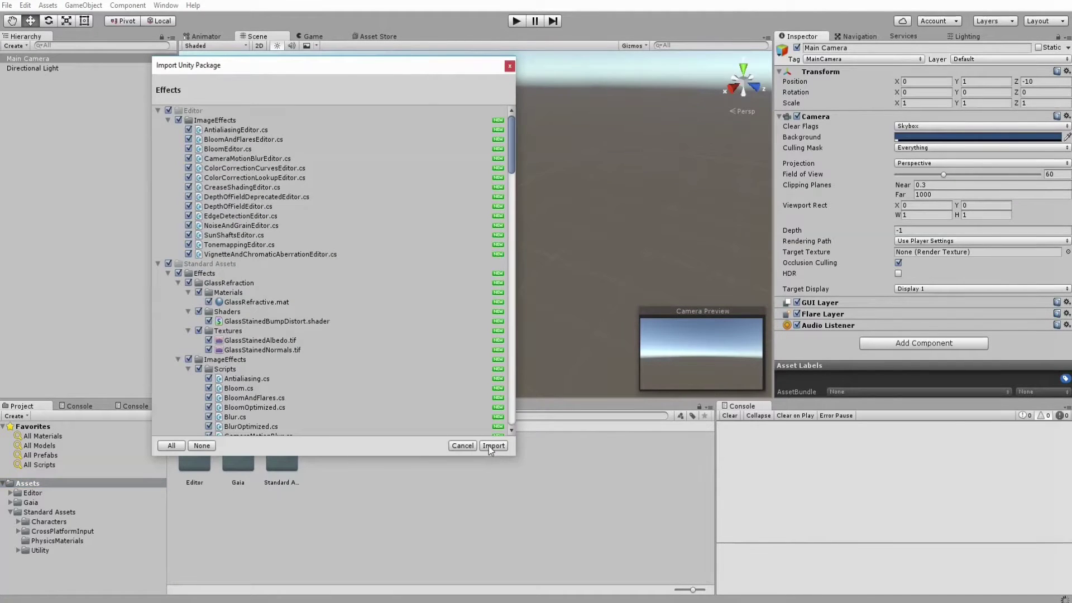
left_click(454, 342)
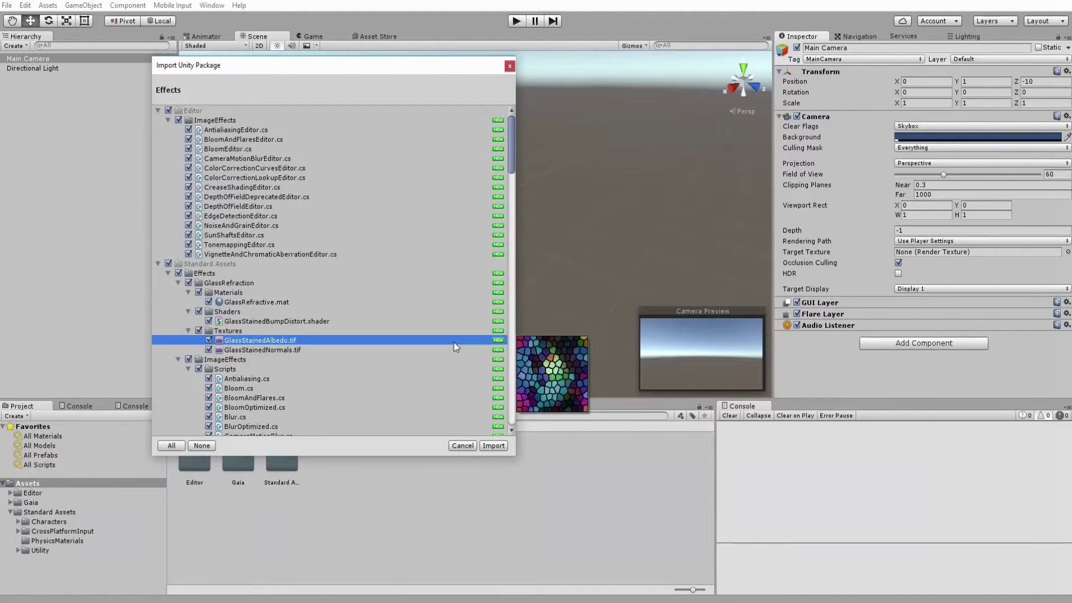
left_click(493, 446)
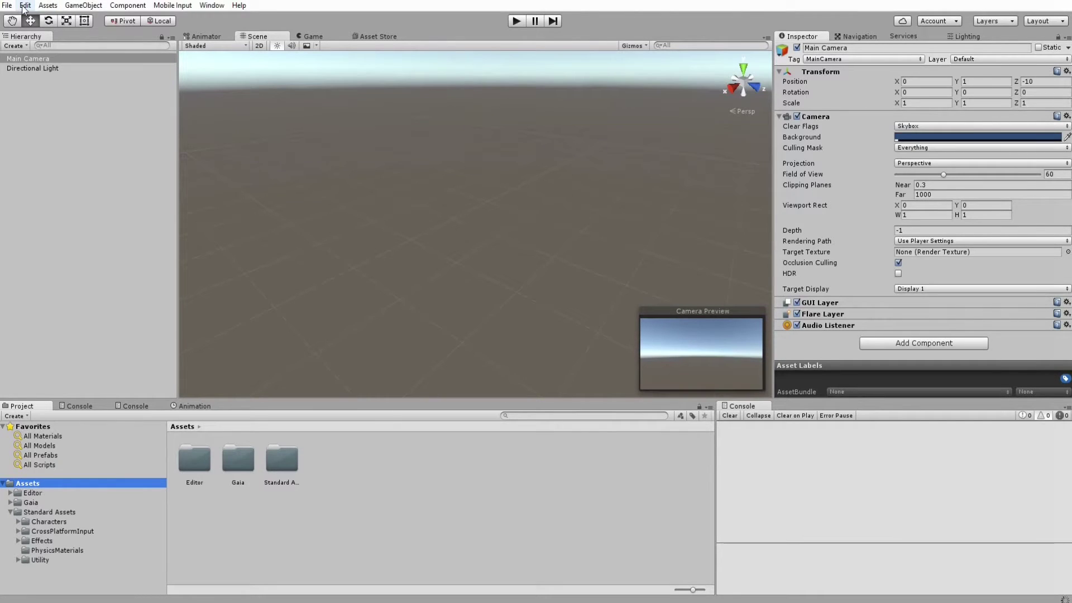
- Import the Environment standard asset package with the SpeedTree folder under Gaia's 3rd Party Samplers excluded
left_click(47, 7)
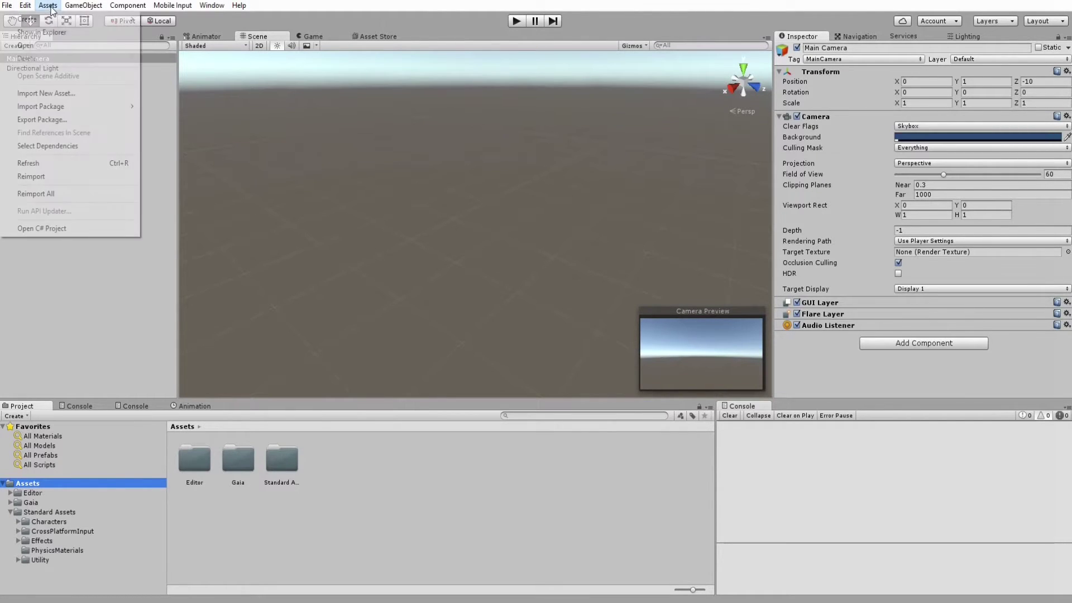
mouse_move(48, 108)
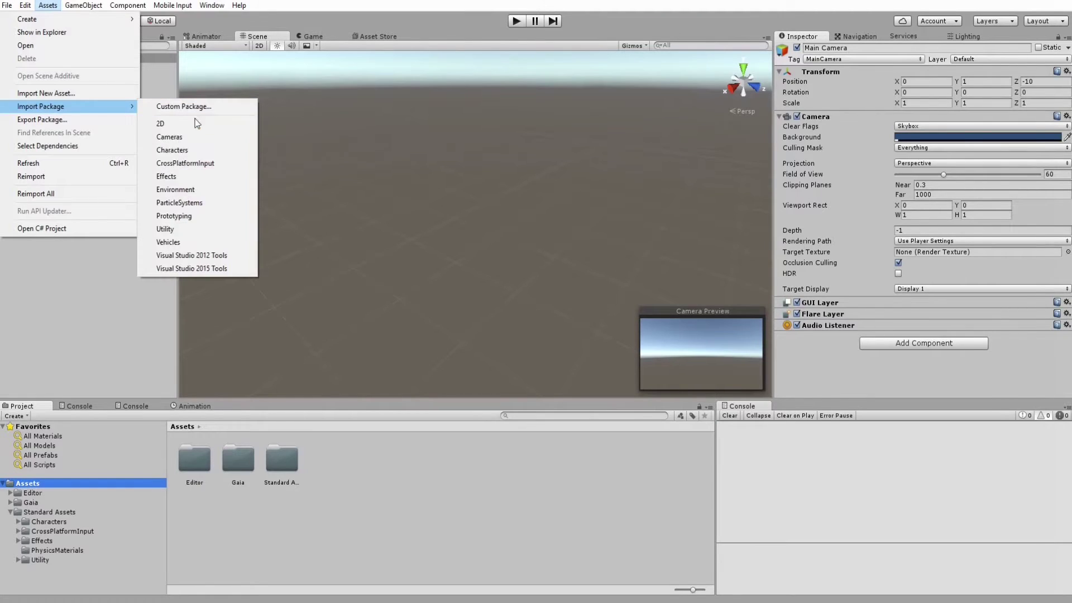
left_click(213, 190)
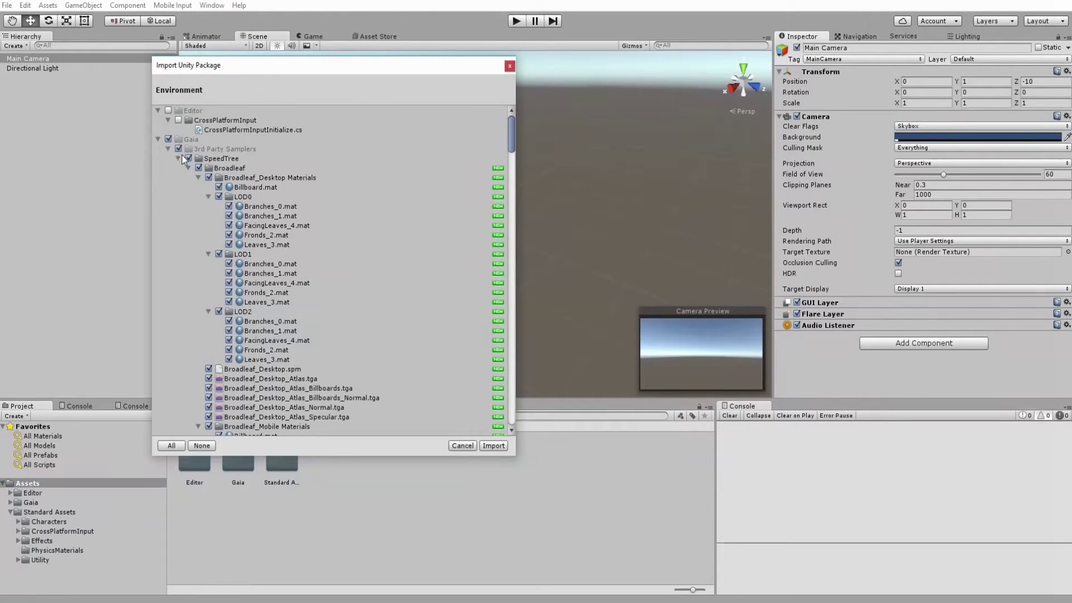
left_click(188, 159)
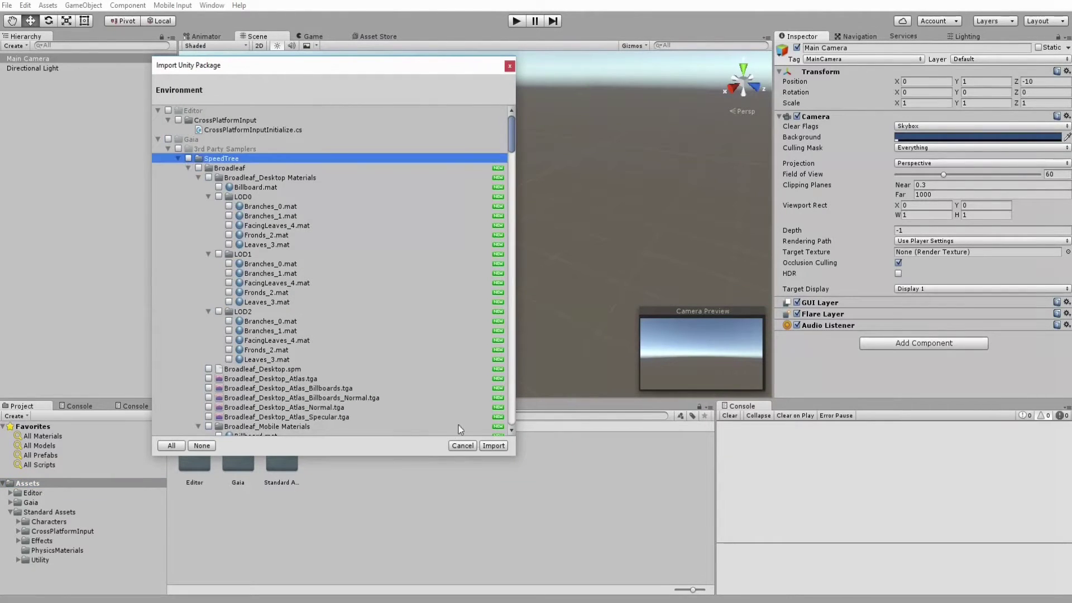
left_click(498, 447)
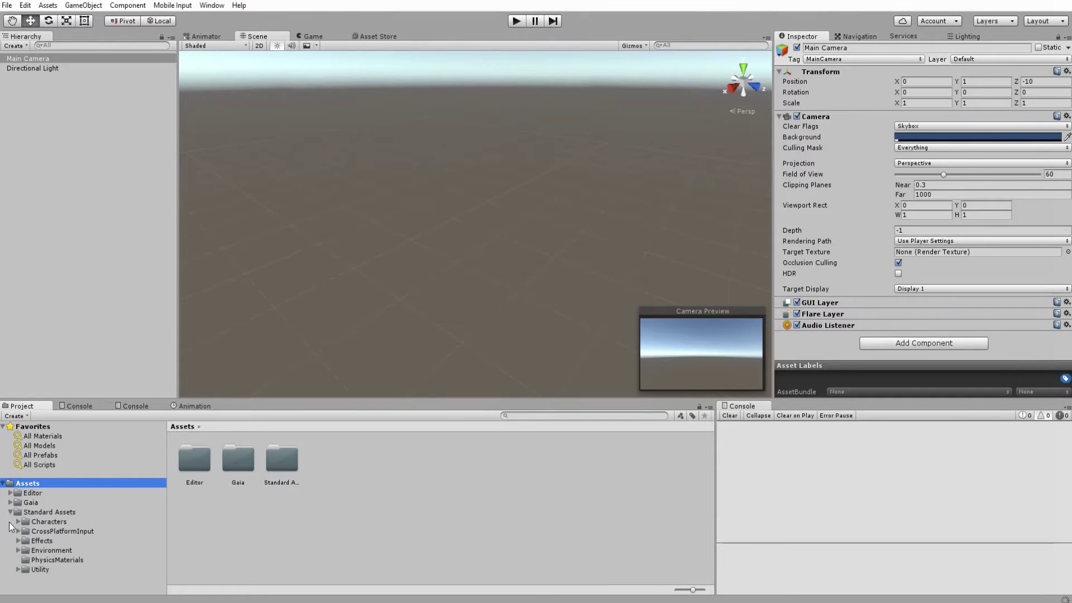
- Open the SpeedTree folder inside Gaia's 3rd Party Samplers folder
left_click(13, 504)
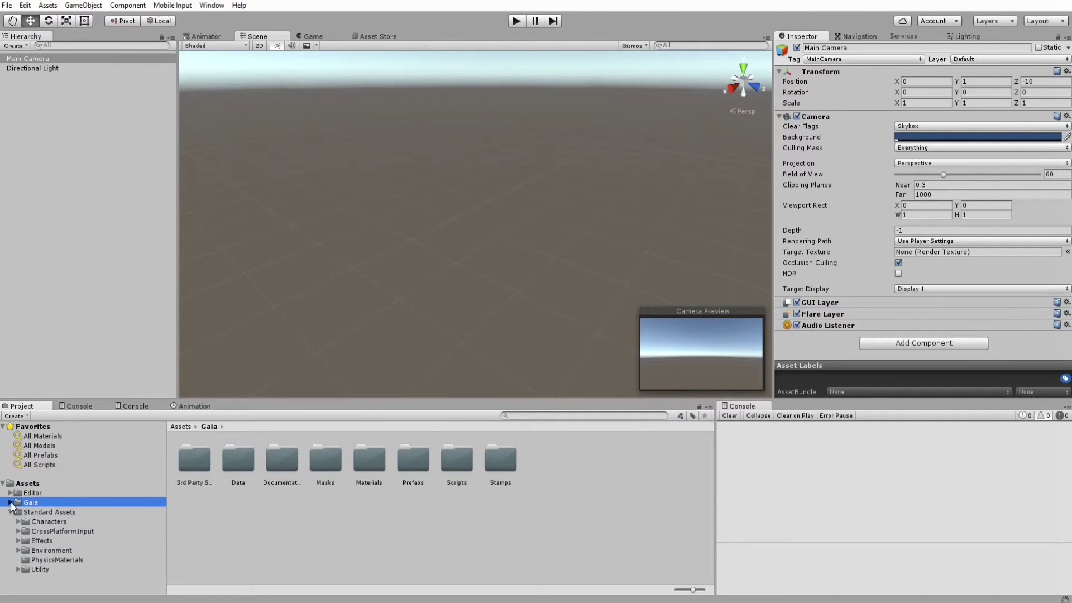
left_click(11, 504)
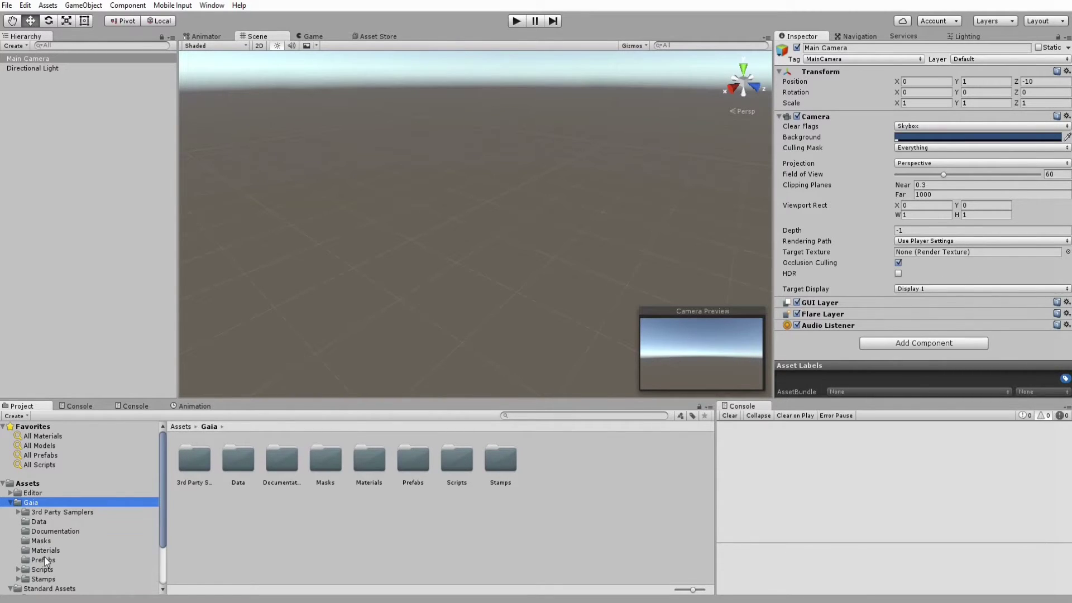
left_click(48, 513)
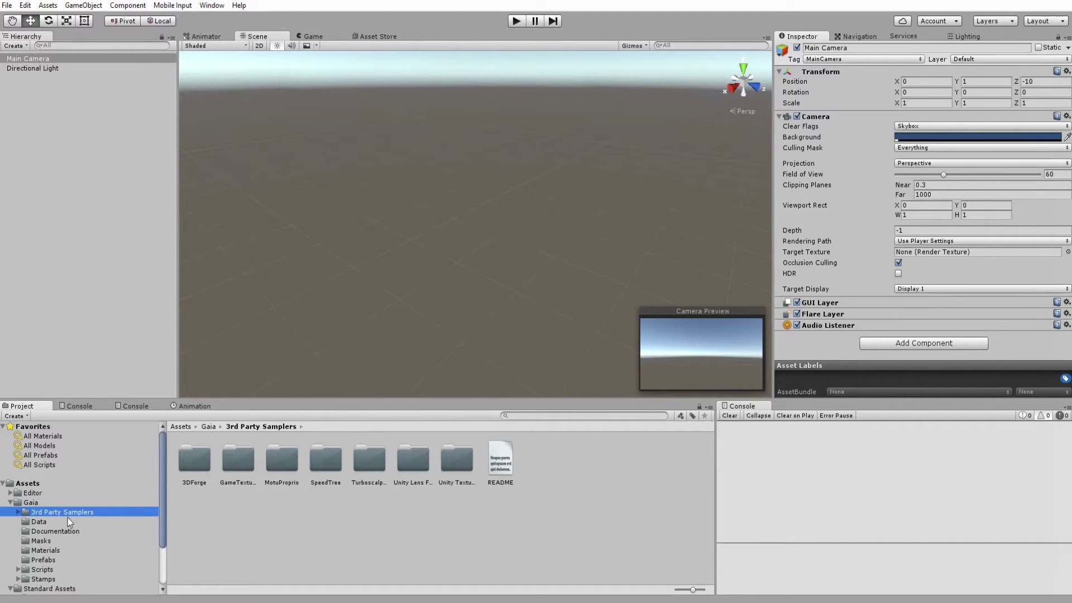
left_click(19, 513)
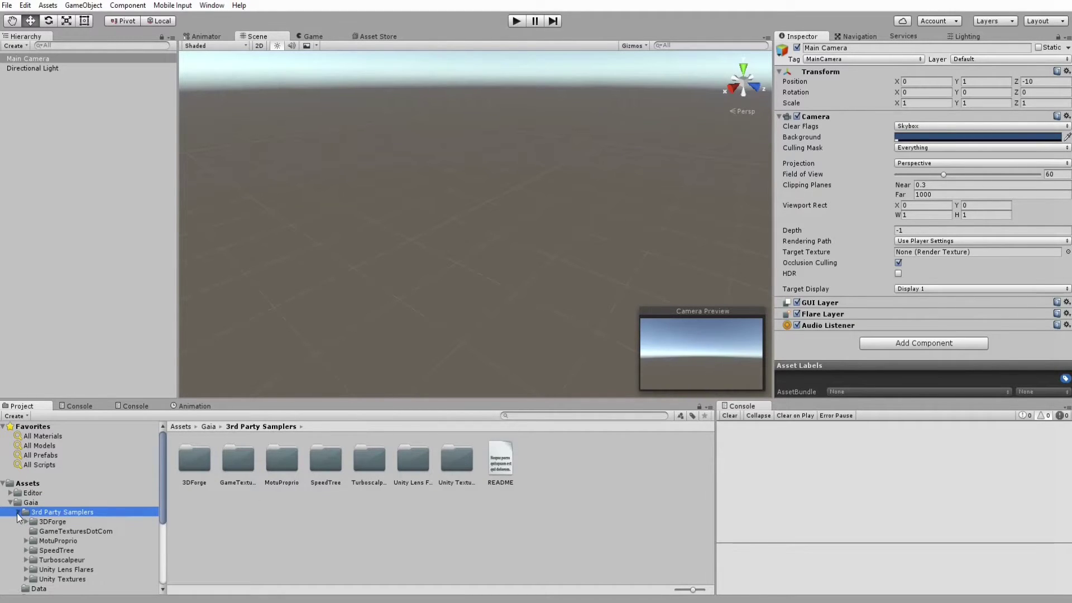
left_click(66, 549)
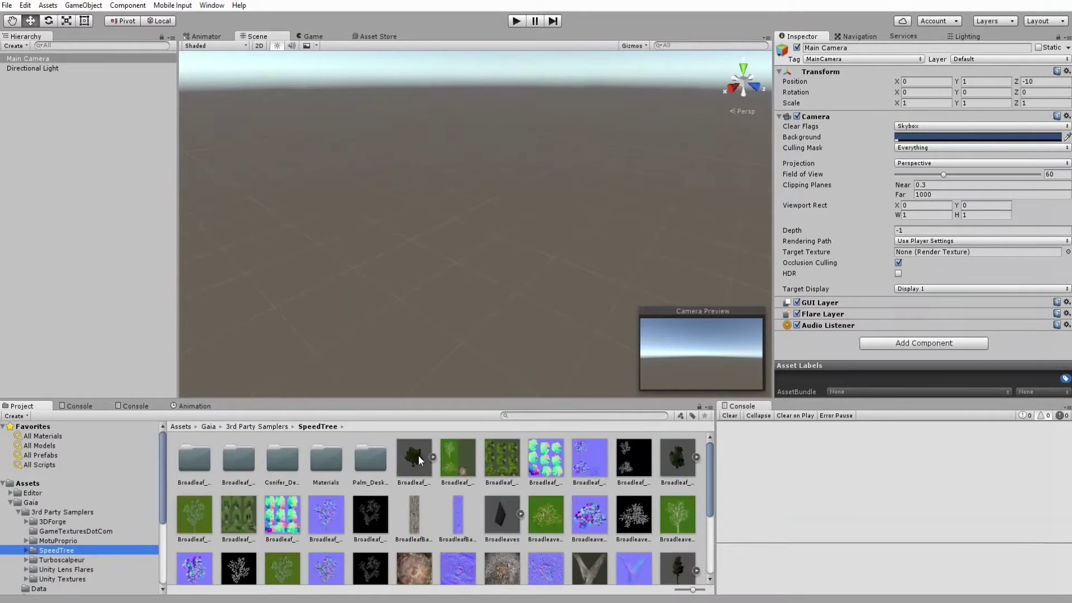
- Inspect the import settings of the Broadleaf_Desktop, Broadleaf_Mobile and Conifer_Desktop trees, including the option to regenerate materials
left_click(419, 458)
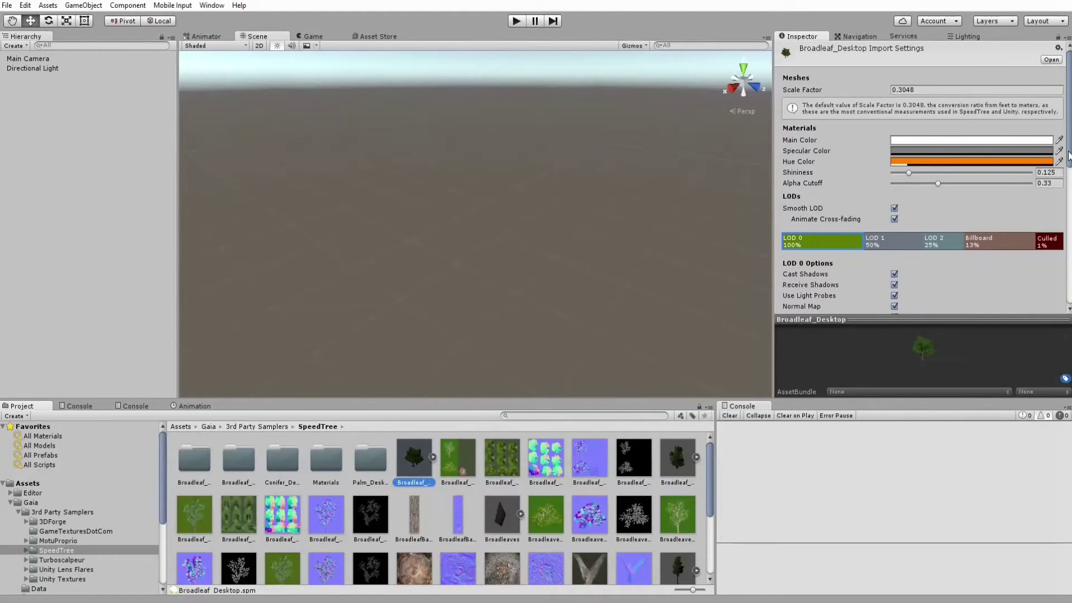
scroll(1067, 152, "down", 5)
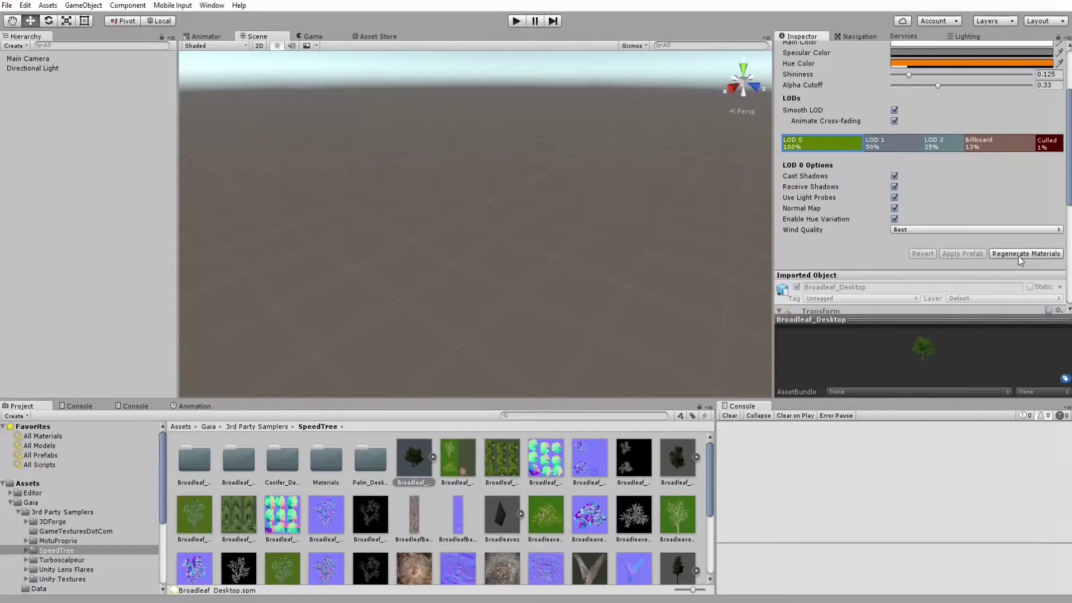
left_click(671, 459)
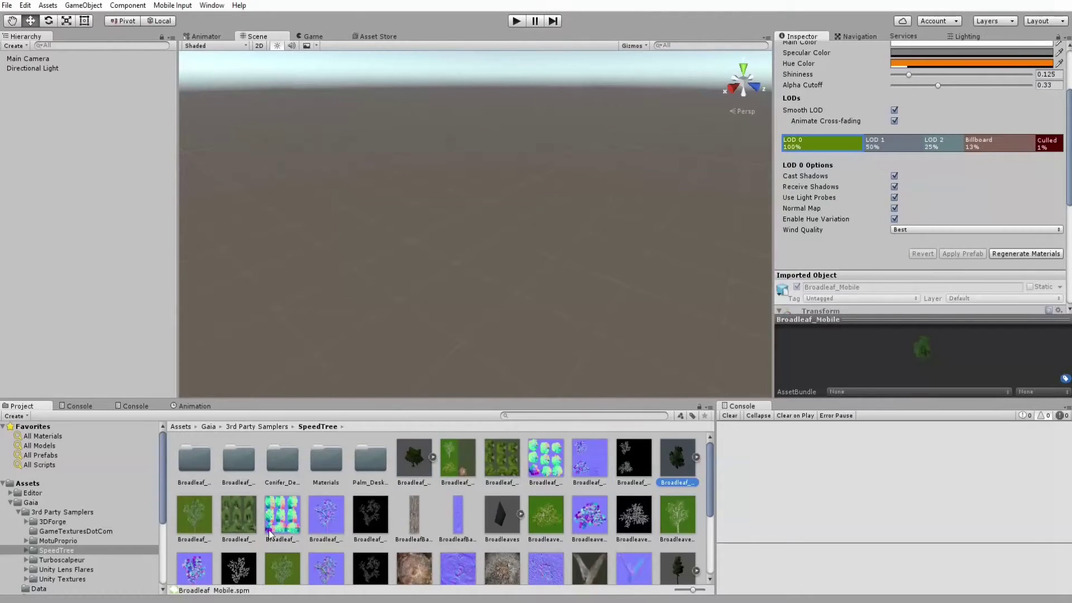
scroll(654, 543, "down", 2)
left_click(669, 538)
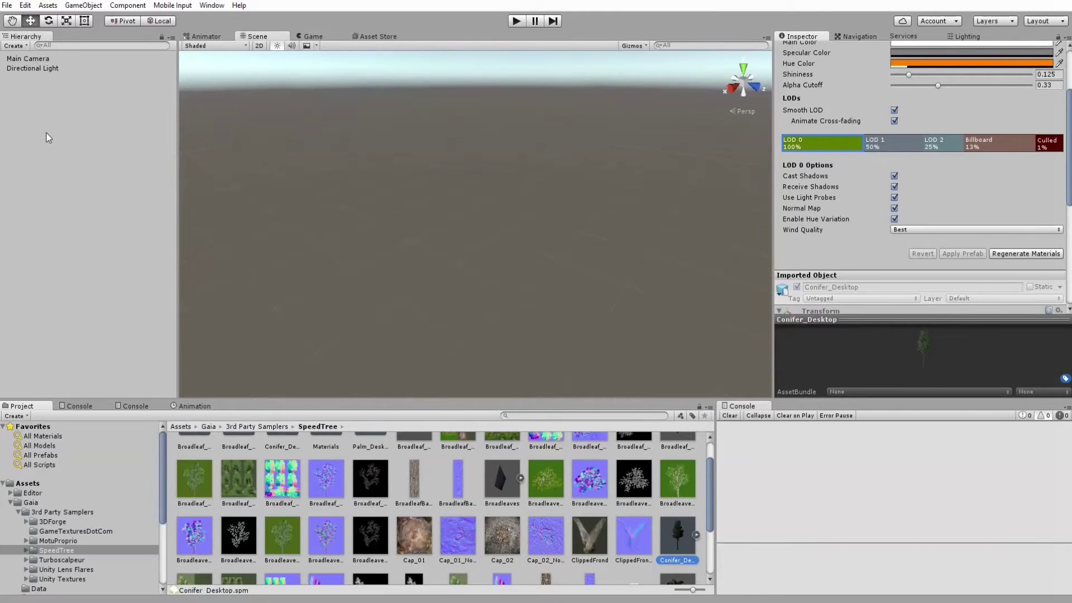
- Open the Gaia Manager and reposition its window over the scene view
left_click(212, 5)
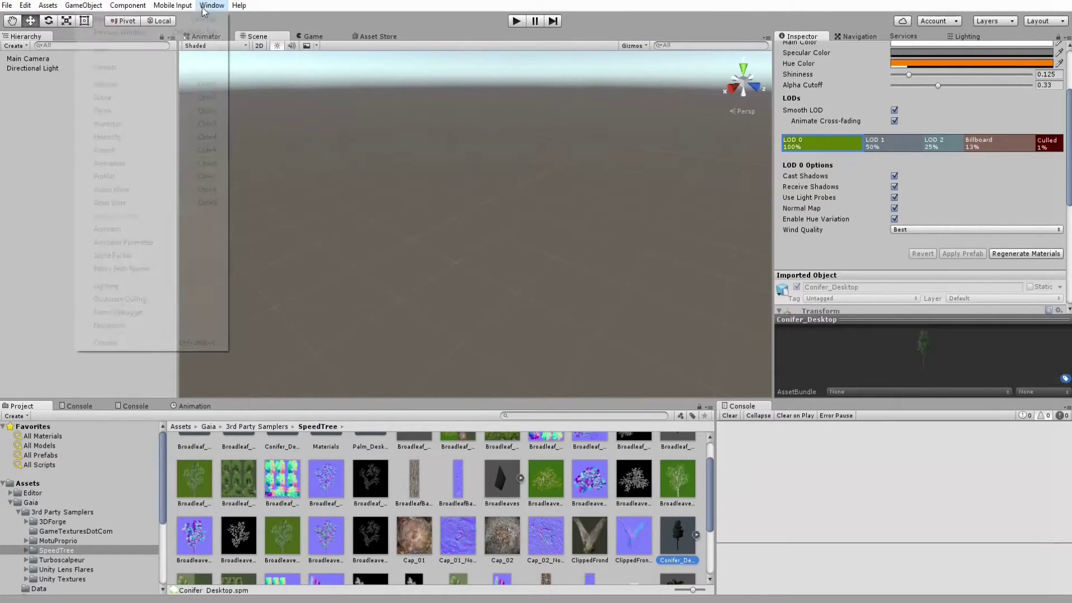
mouse_move(184, 51)
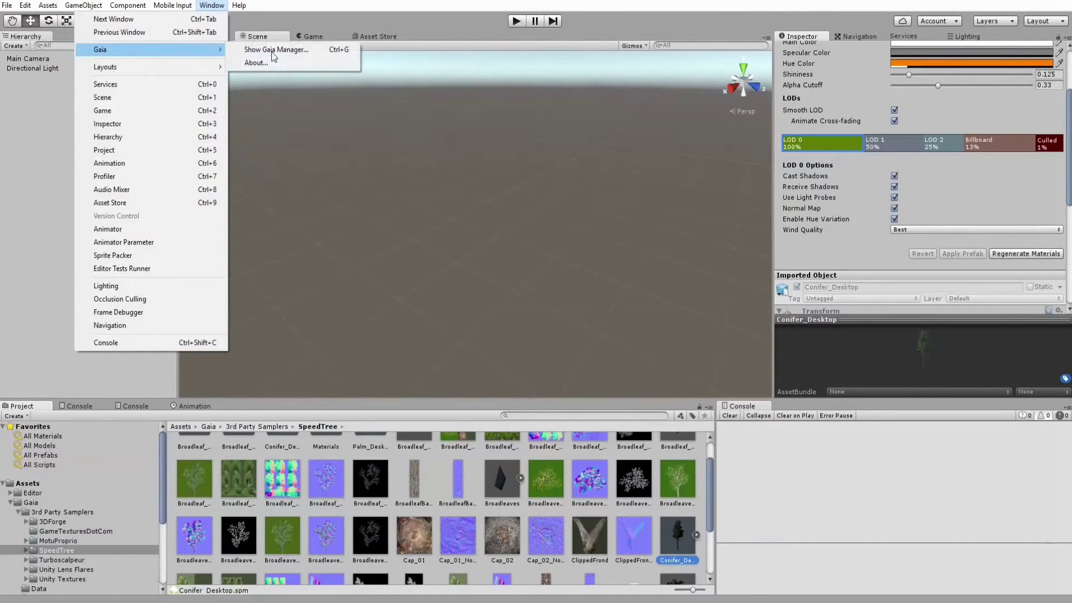
left_click(333, 55)
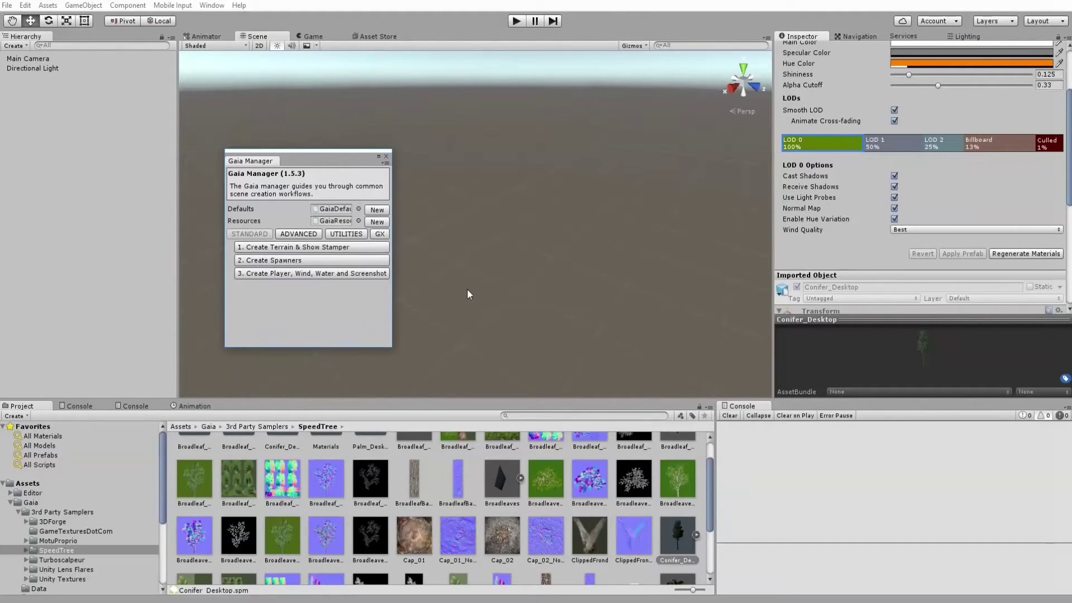
left_click_drag(295, 161, 332, 138)
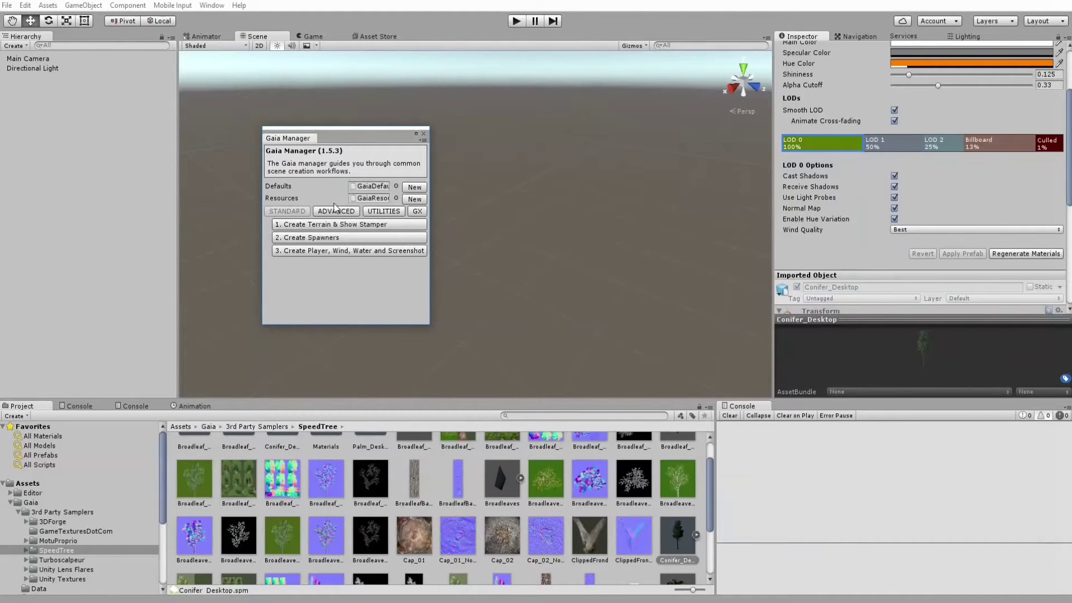
left_click(352, 224)
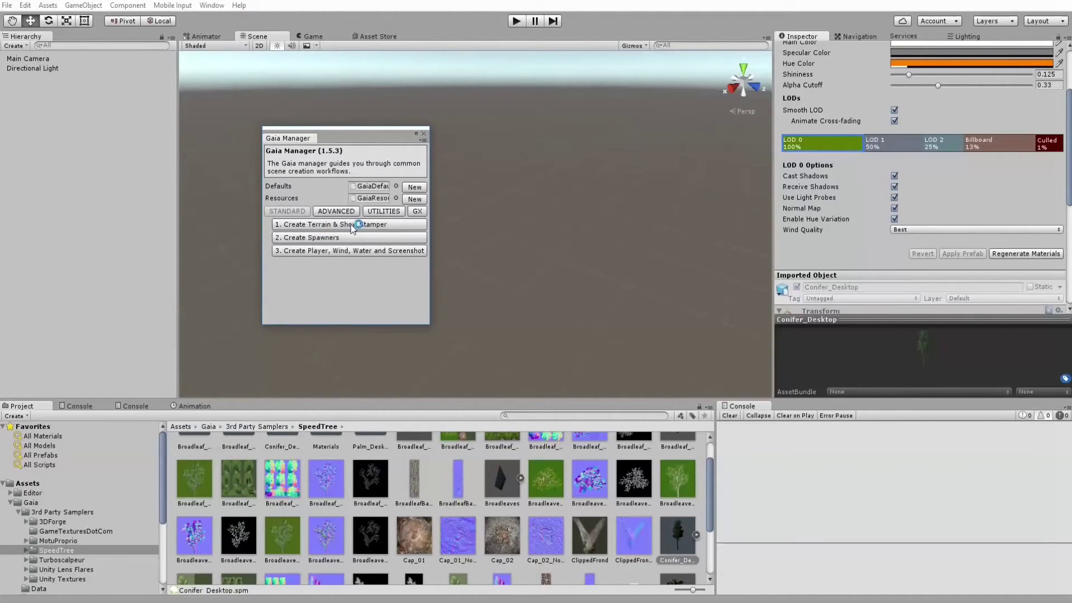
- Review the Camera And Light options of Procedural Worlds in Gaia's GX extensions, and return to the standard workflow
left_click(419, 212)
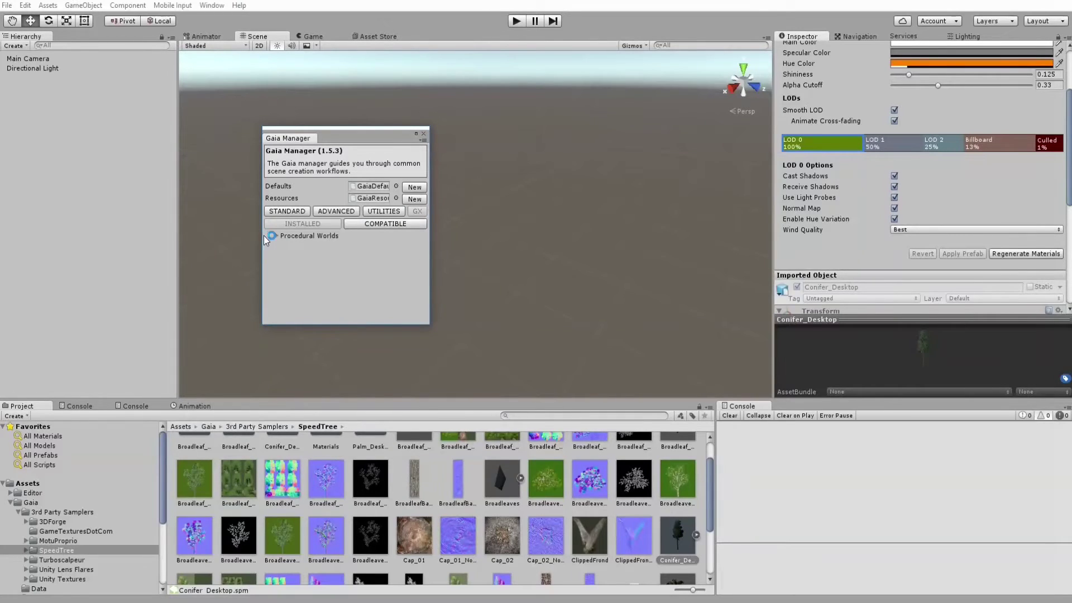
left_click(277, 237)
left_click(285, 246)
scroll(336, 285, "down", 1)
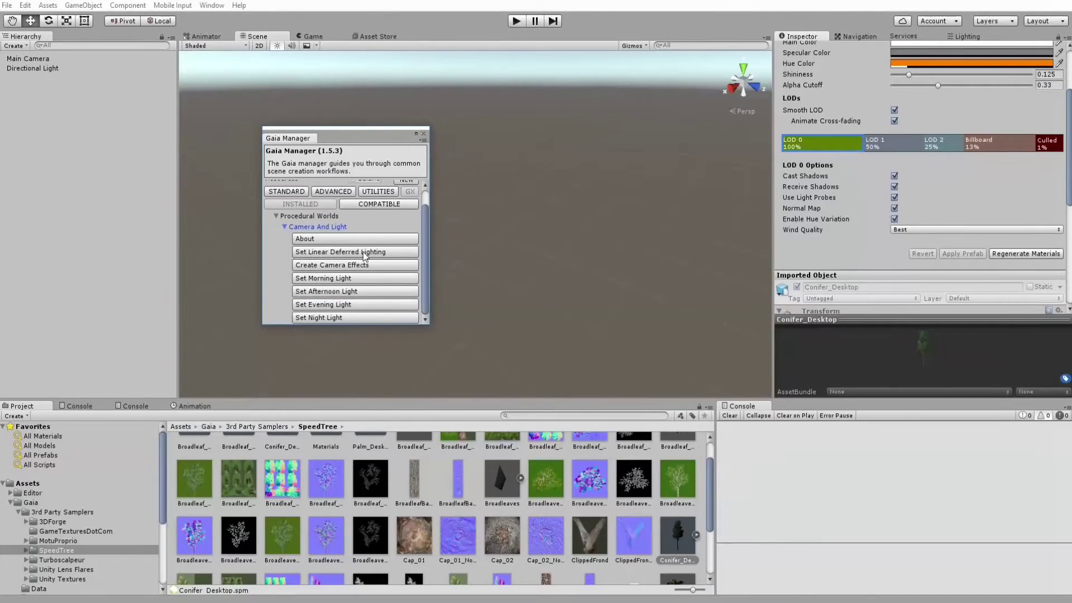
scroll(300, 193, "up", 1)
left_click(297, 212)
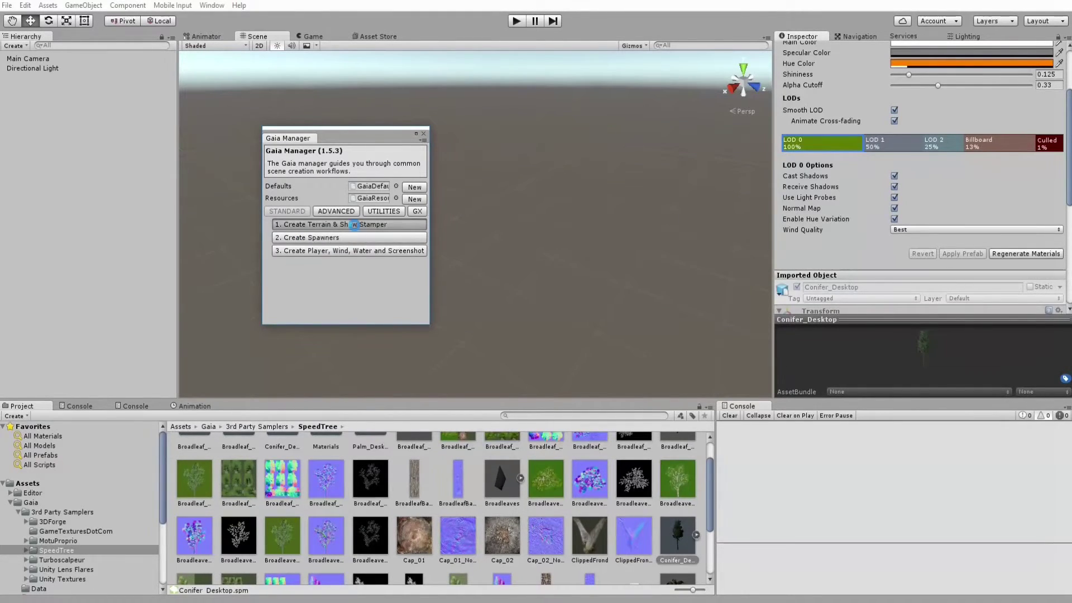
- Create the terrain and stamper with Gaia's standard workflow, and frame the new terrain under Gaia Environment in the scene view
left_click(355, 225)
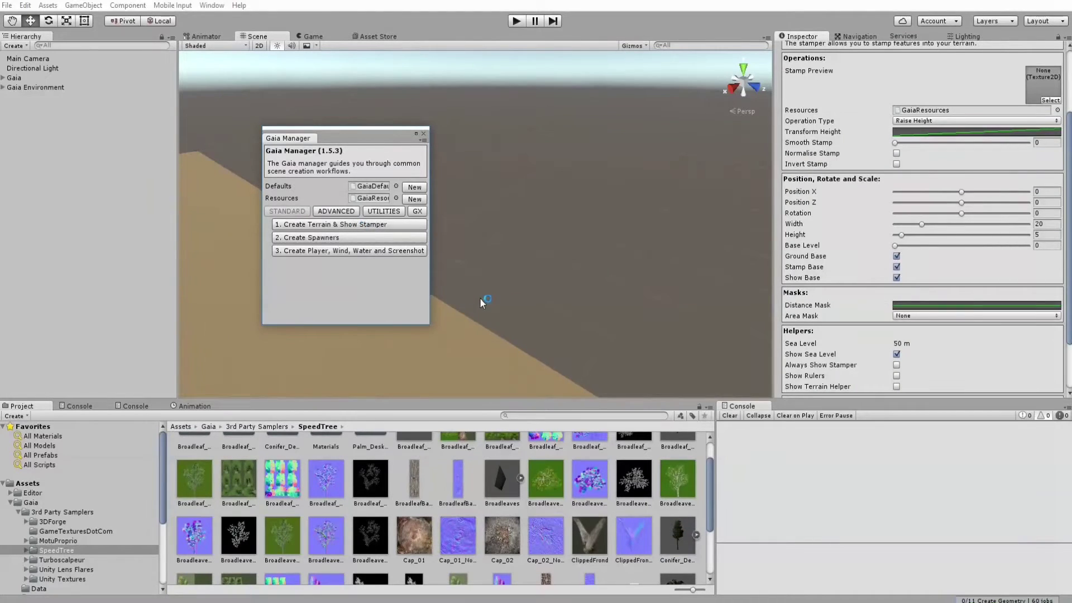
left_click(3, 87)
double_click(41, 98)
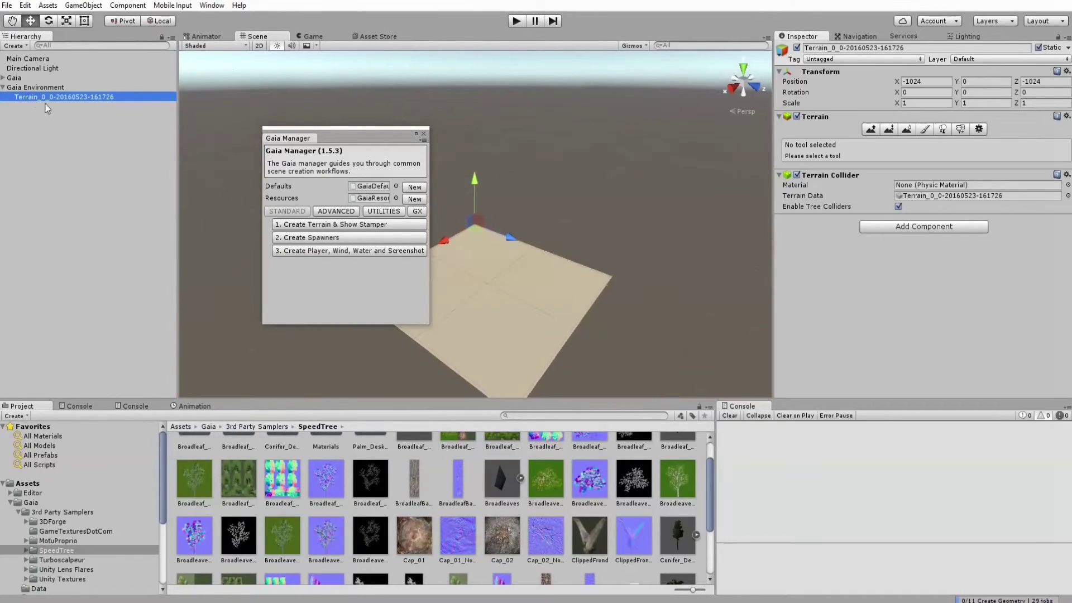
scroll(459, 248, "down", 5)
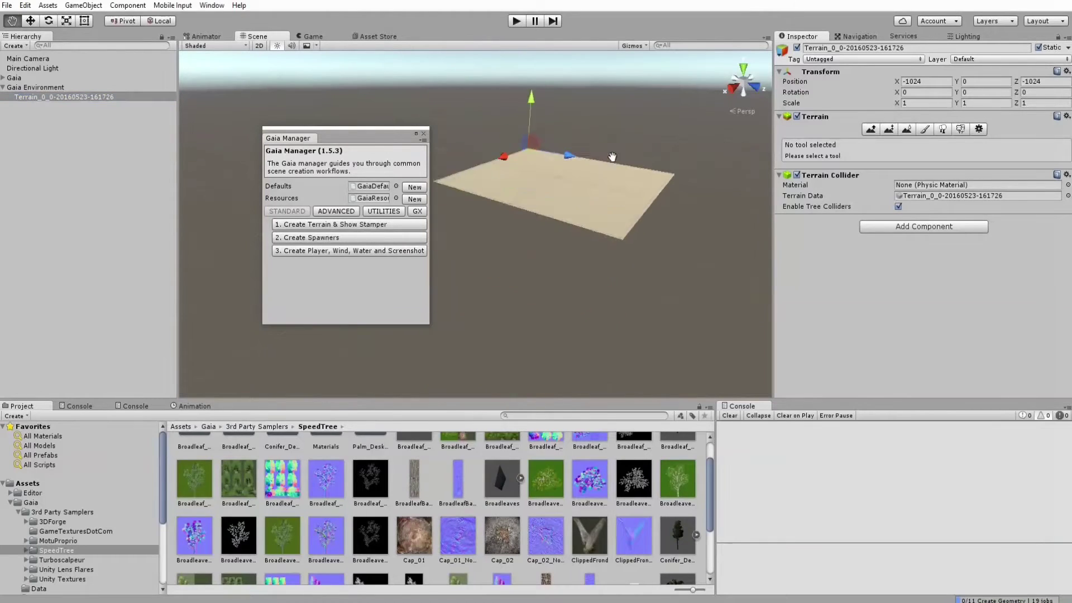
scroll(554, 253, "up", 2)
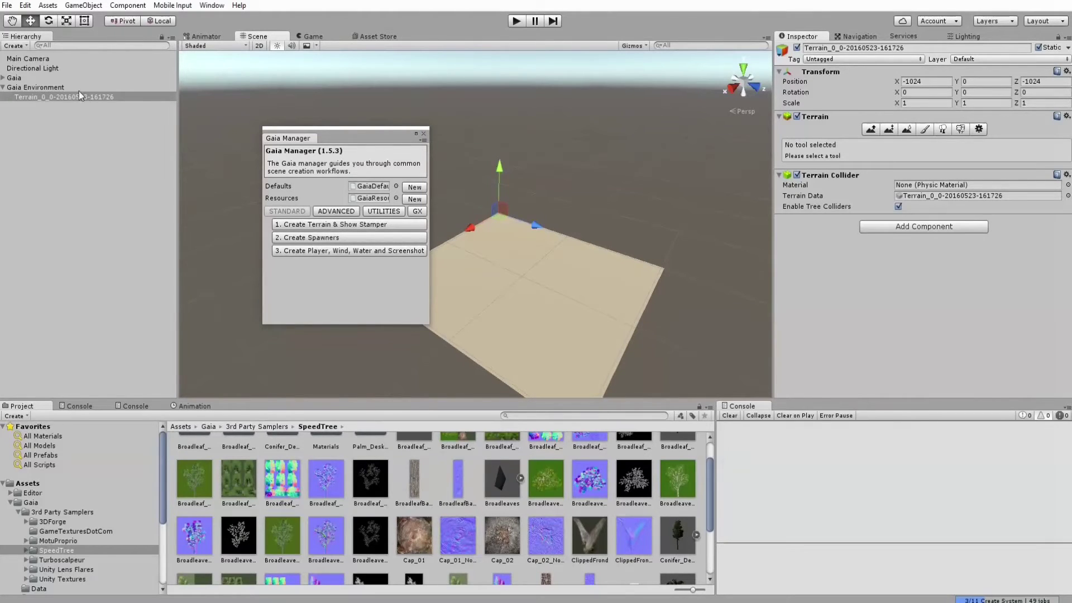
left_click(43, 89)
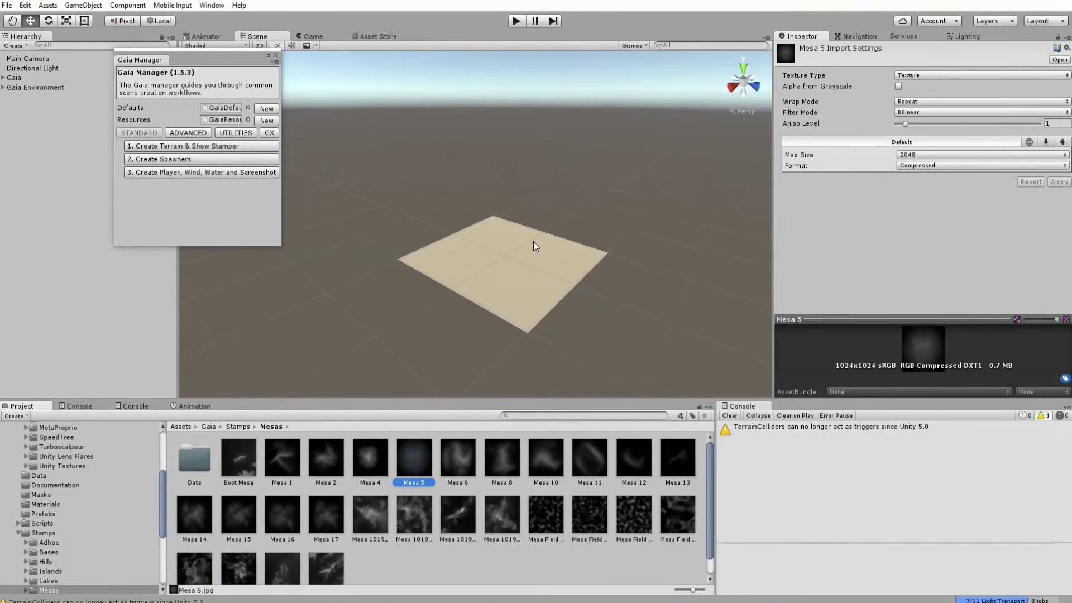
- Select Gaia's Stamper and try to use a General texture from the asset list as its stamp preview
left_click(26, 97)
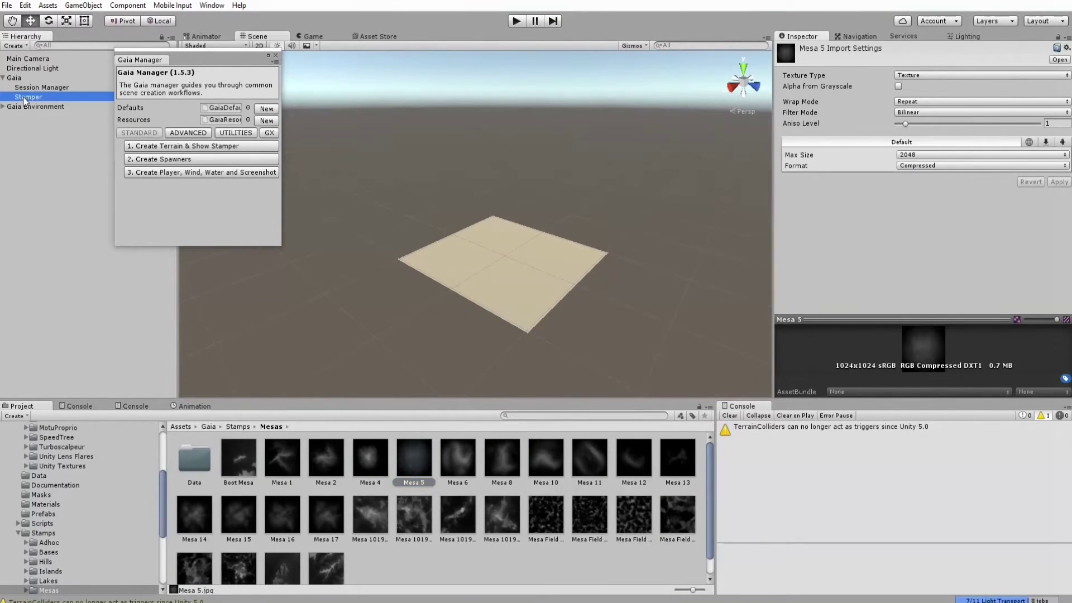
left_click(1048, 198)
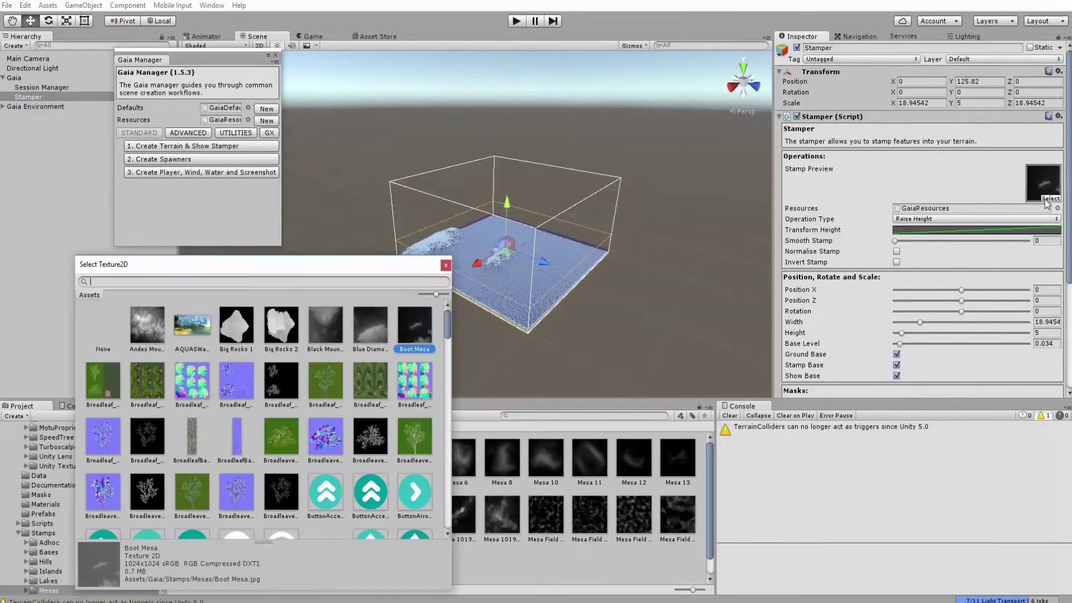
scroll(283, 428, "down", 5)
scroll(335, 408, "down", 5)
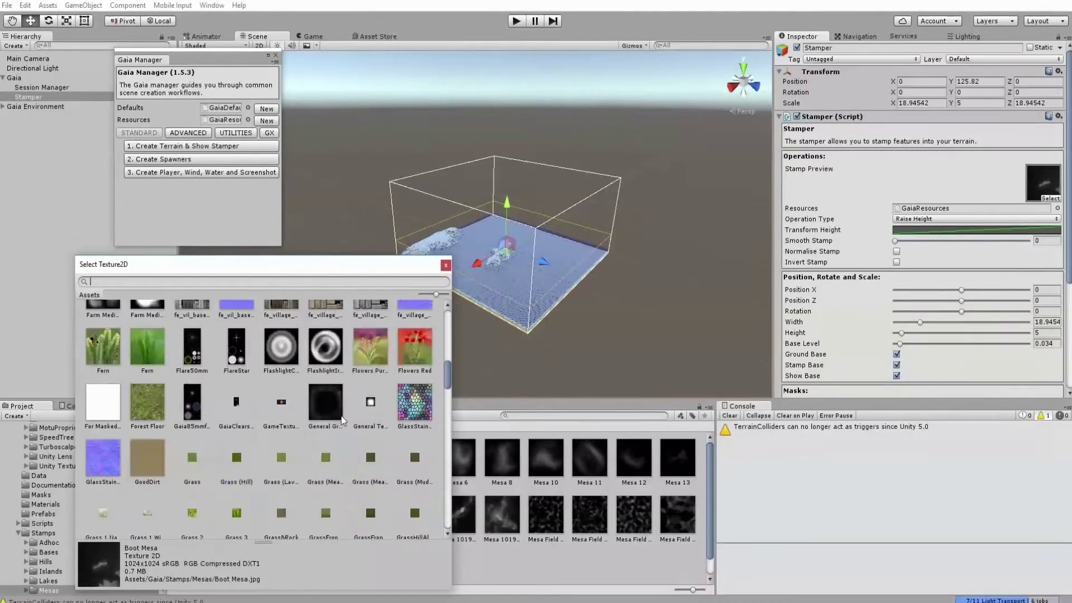
left_click(379, 372)
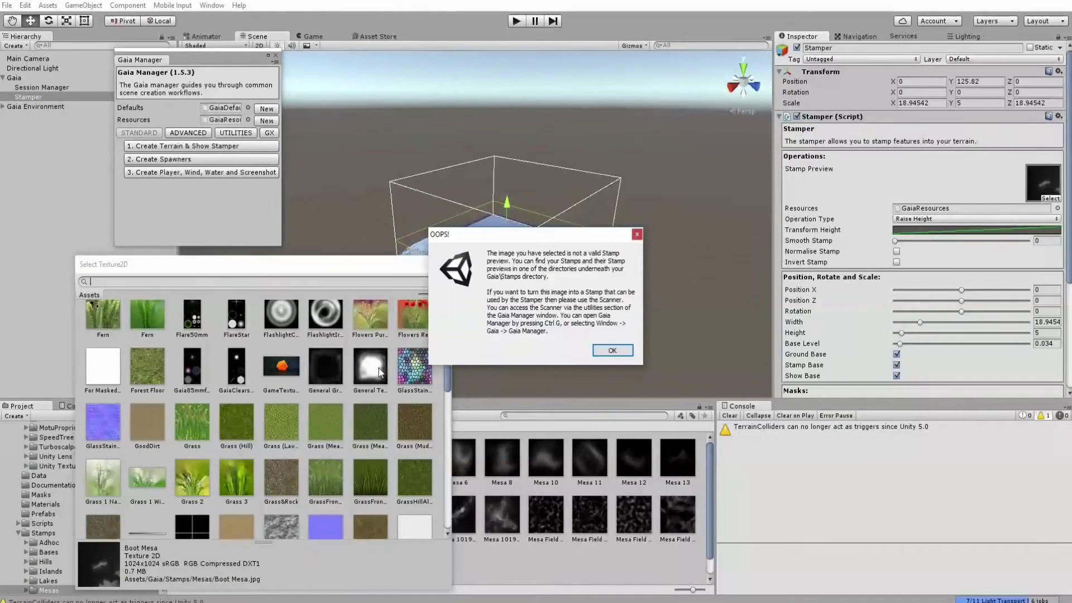
left_click(614, 352)
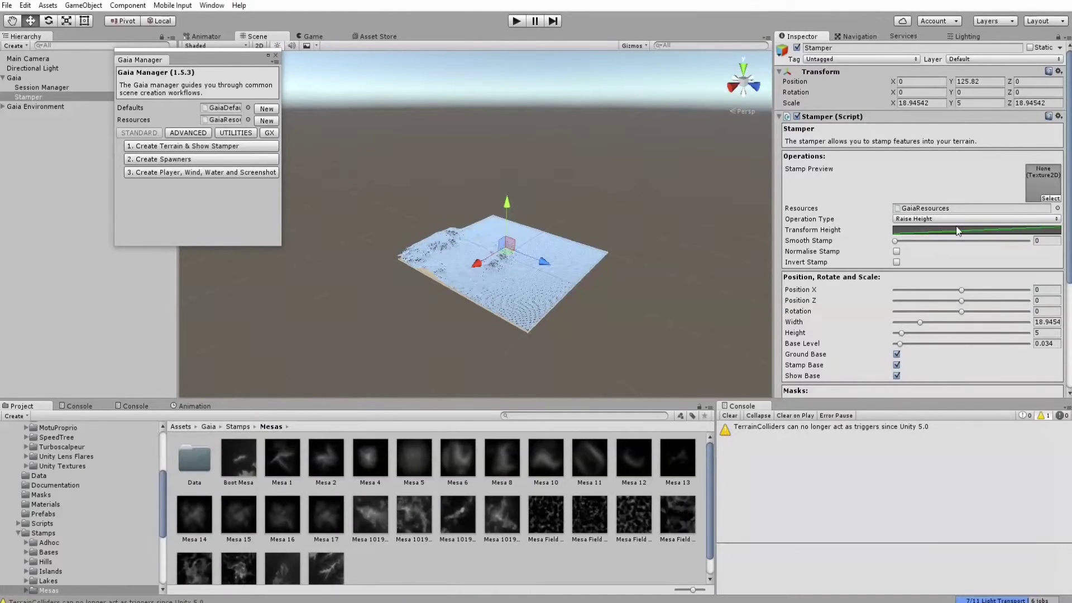
- Try to assign the island mask texture as the Stamper's stamp preview
left_click(1052, 198)
scroll(355, 442, "down", 8)
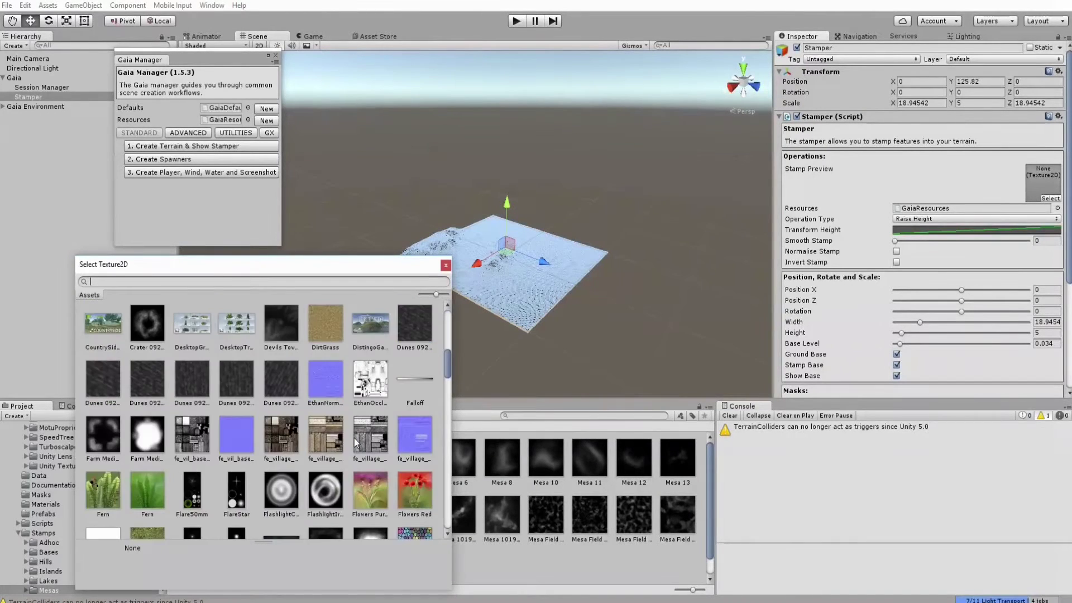
scroll(355, 442, "down", 10)
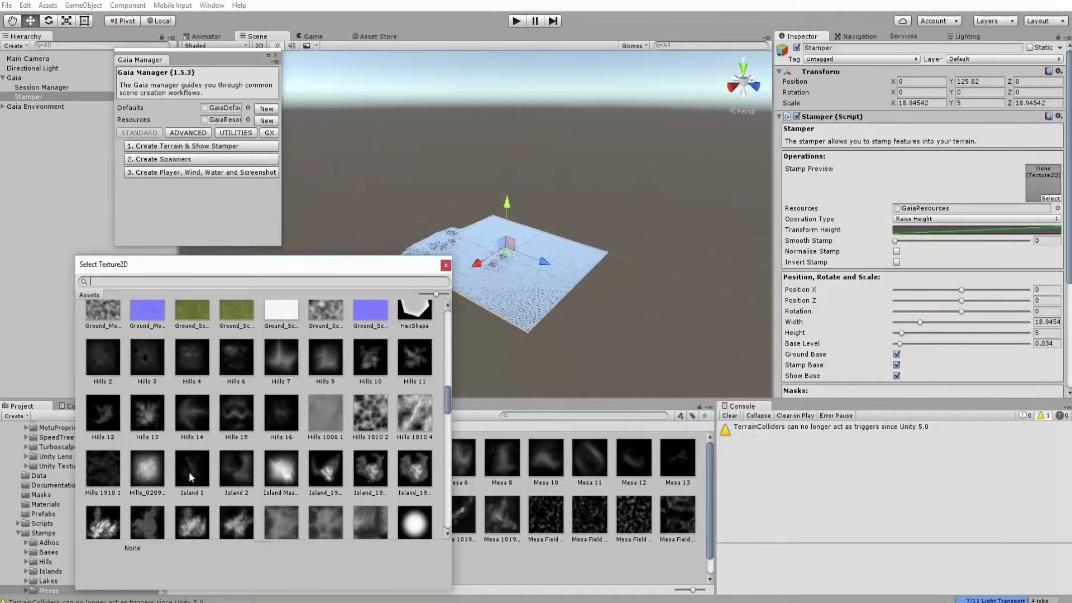
left_click(275, 467)
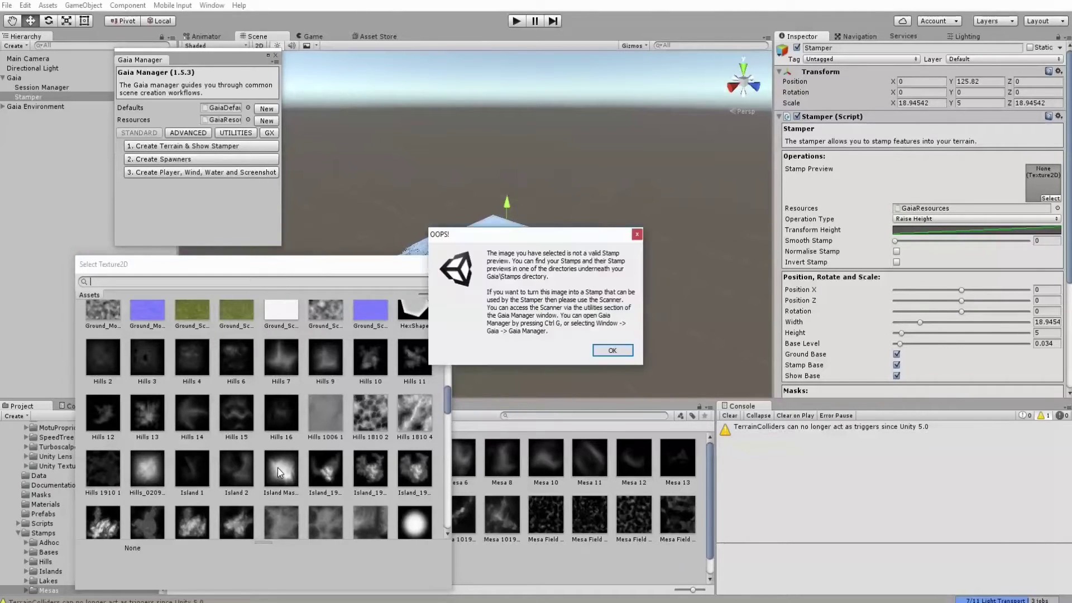
left_click(612, 350)
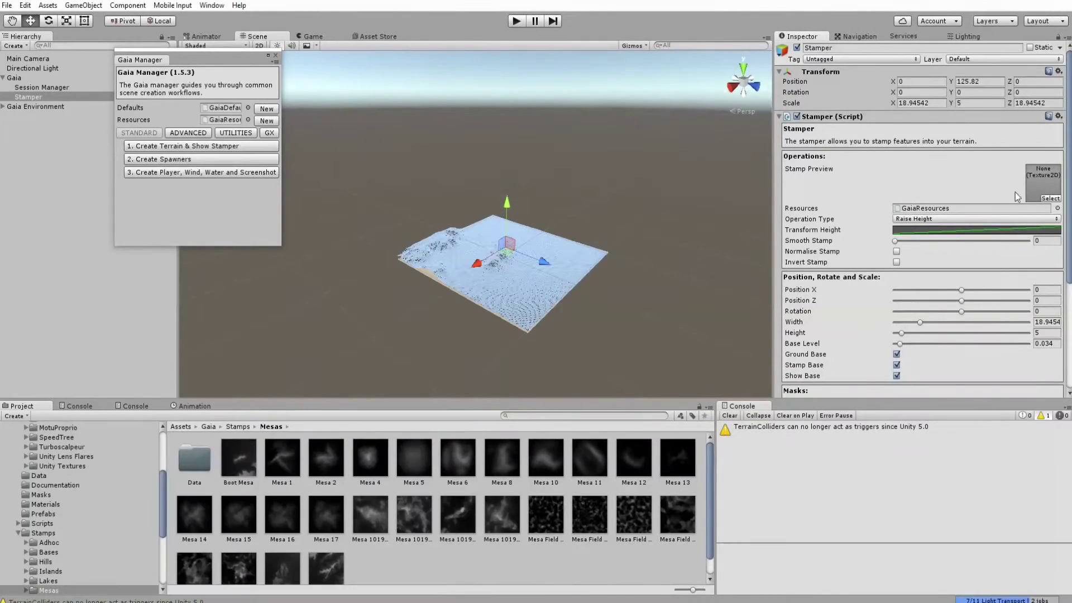
- Compare the Black Mountain and Blue Diamond Hill textures as stamp previews, and keep Black Mountain for the Stamper
left_click(1051, 199)
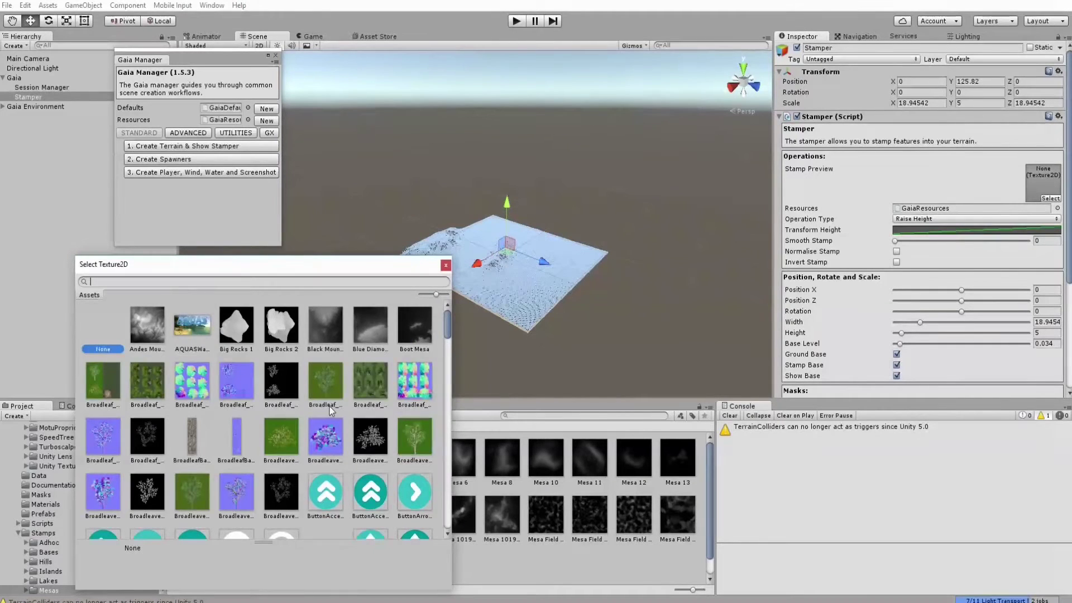
left_click(330, 323)
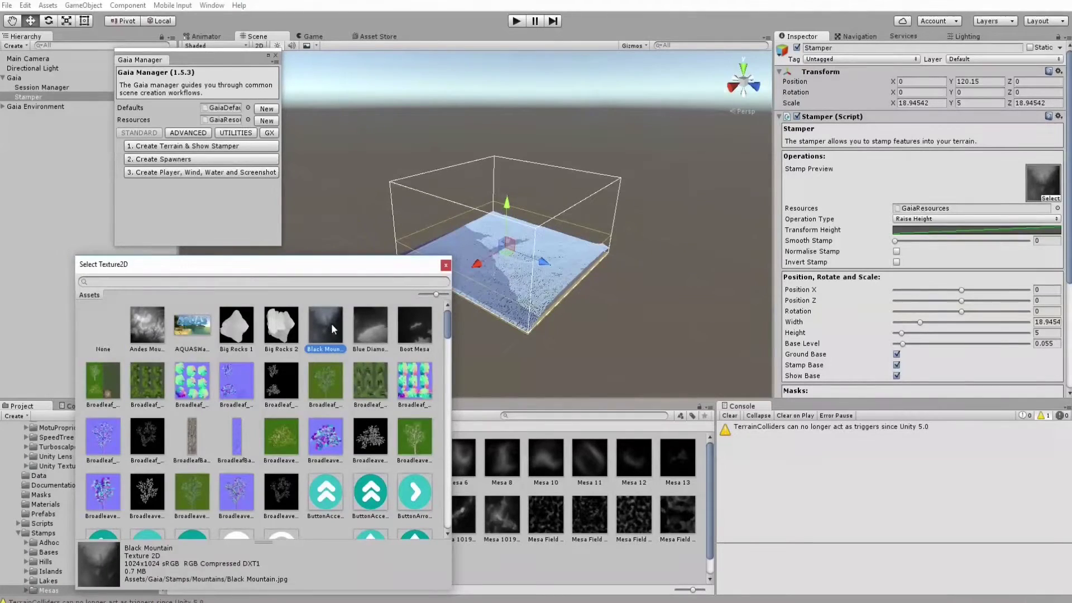
left_click(365, 326)
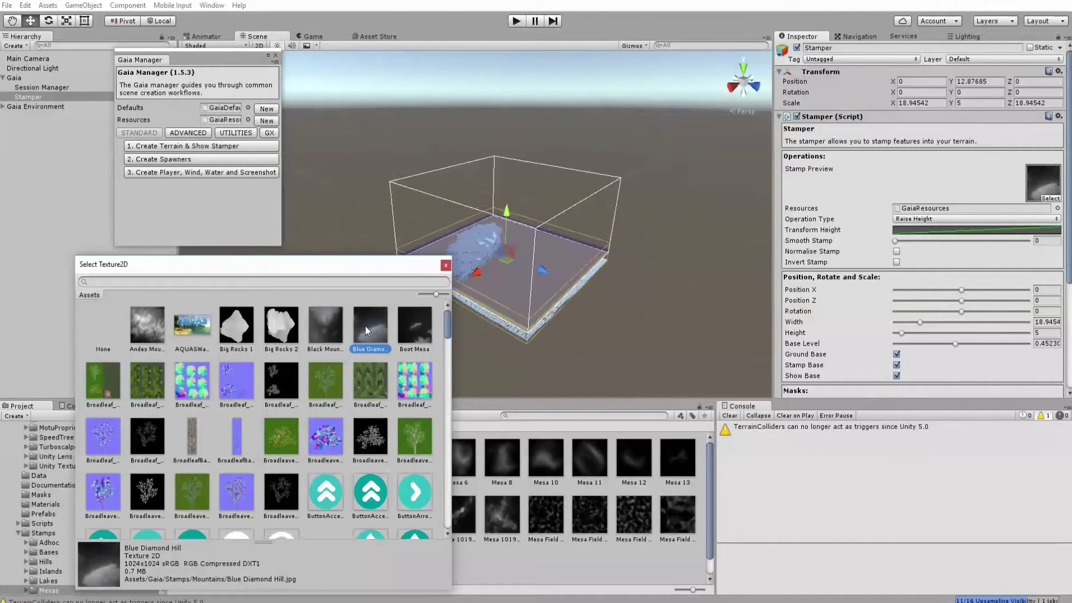
left_click(326, 323)
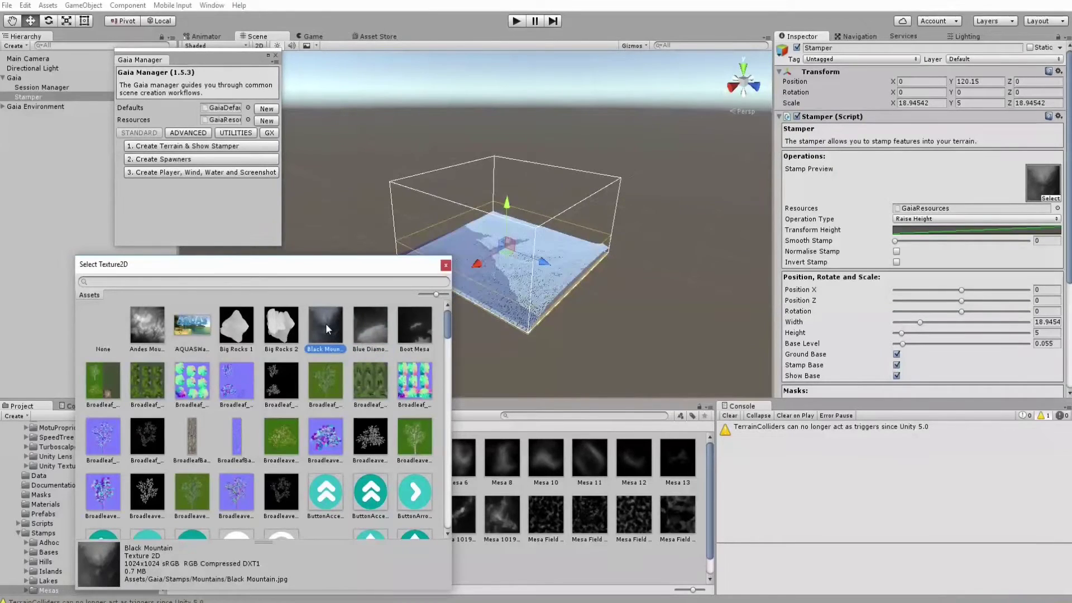
left_click(445, 265)
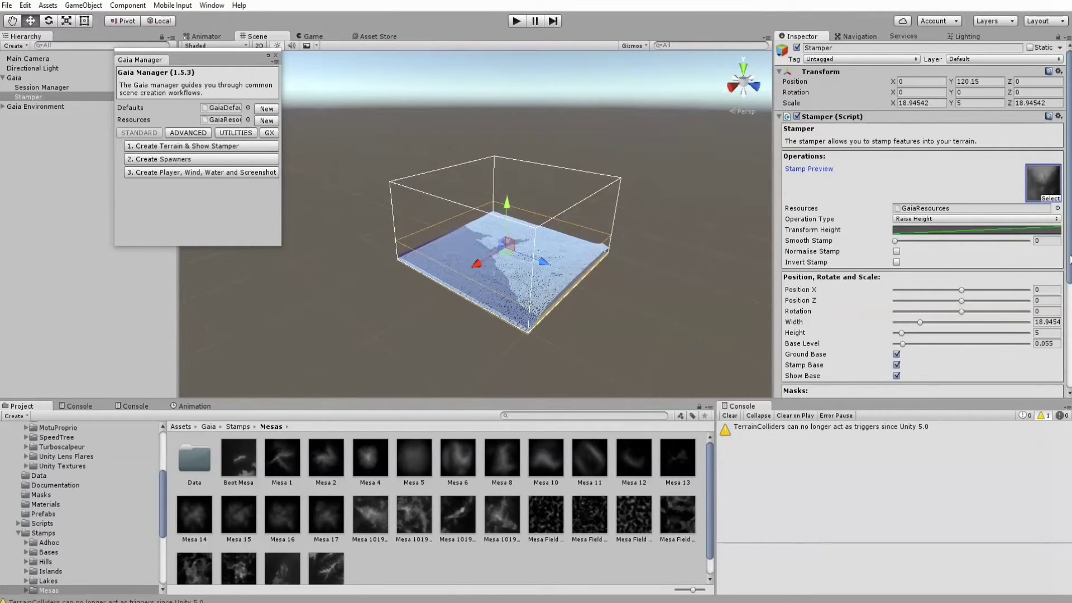
- Stamp the Black Mountain shape onto the terrain, turn off the stamp preview and view the result up close
left_click_drag(1067, 259, 1063, 372)
left_click(940, 359)
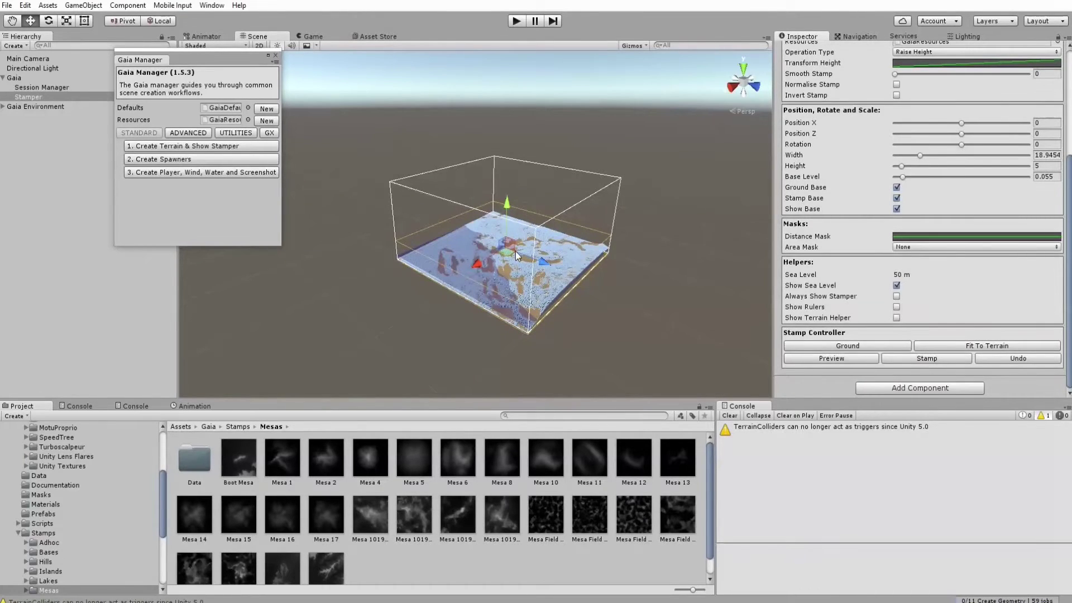
left_click_drag(611, 281, 572, 277, "alt")
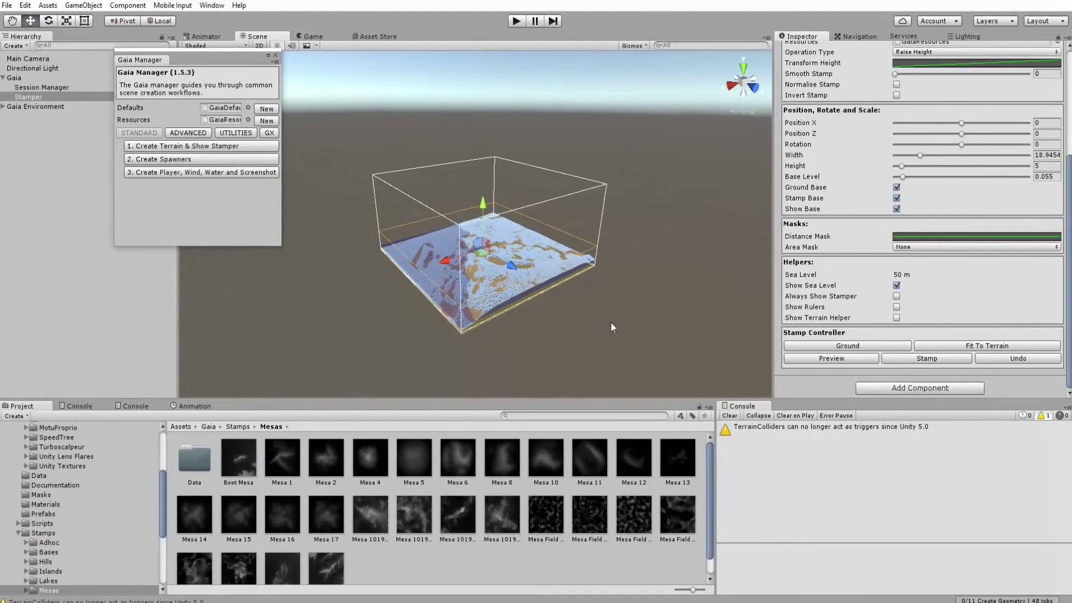
left_click(831, 358)
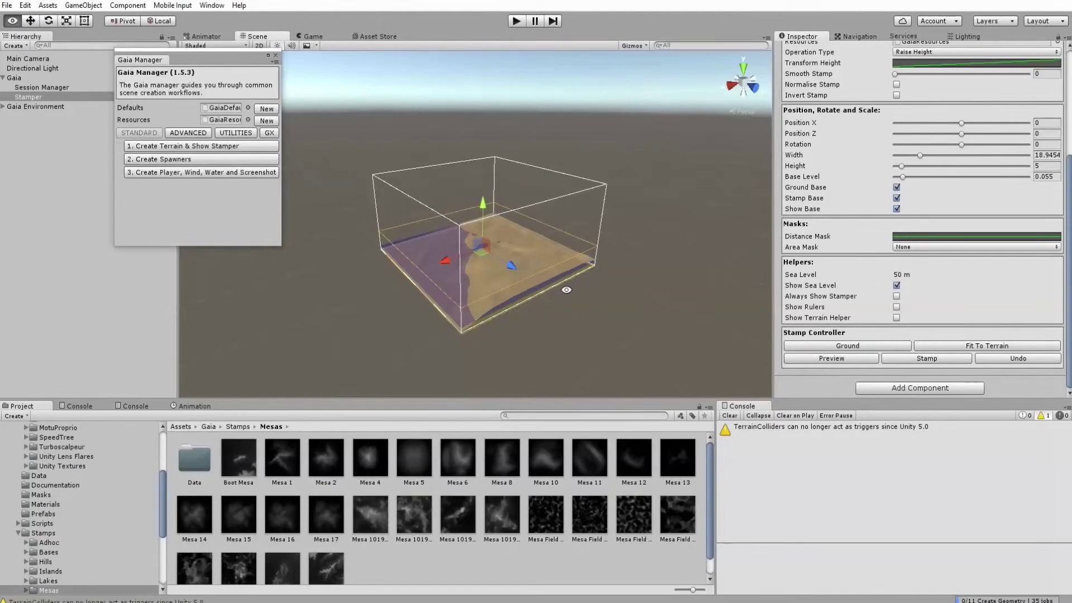
left_click_drag(584, 279, 576, 309, "alt")
scroll(576, 310, "up", 5)
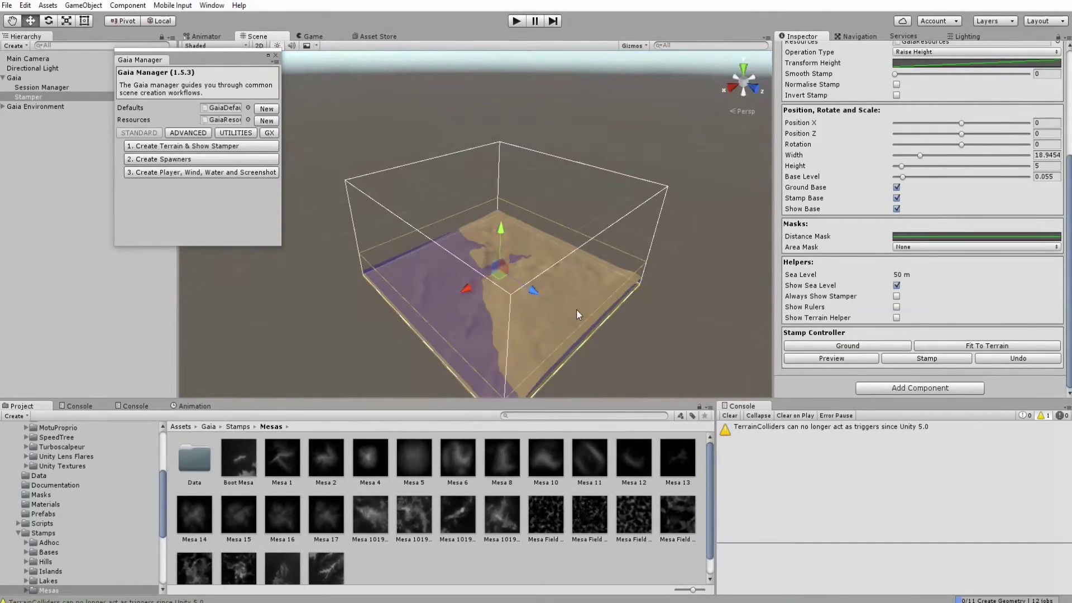
middle_click_drag(576, 309, 566, 230)
scroll(566, 230, "up", 3)
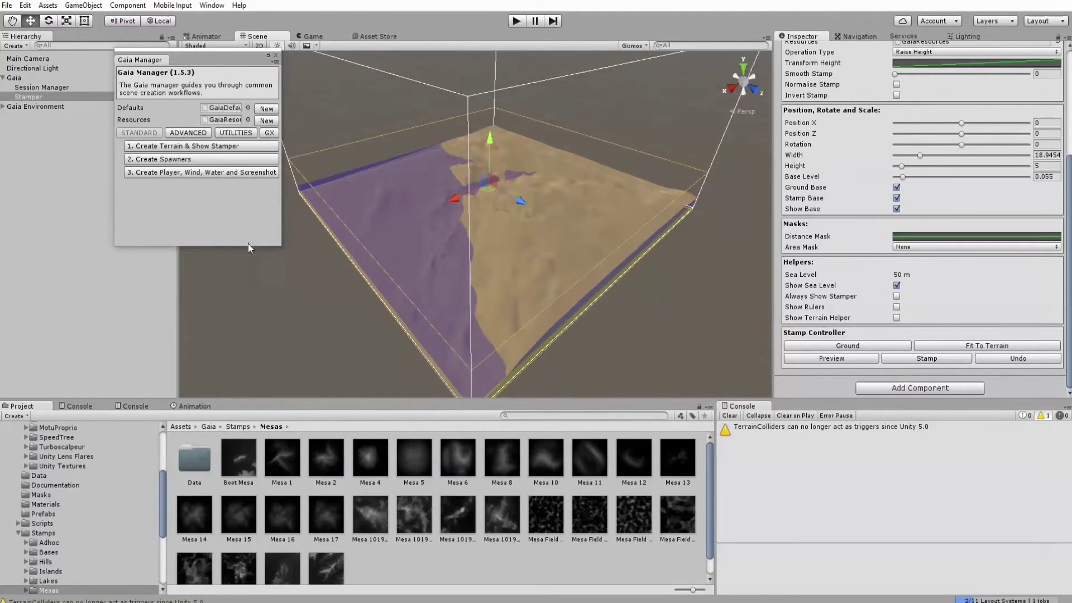
- Create the camera effects and set the evening light from Gaia's Camera And Light extension, trying the afternoon light first
left_click(269, 132)
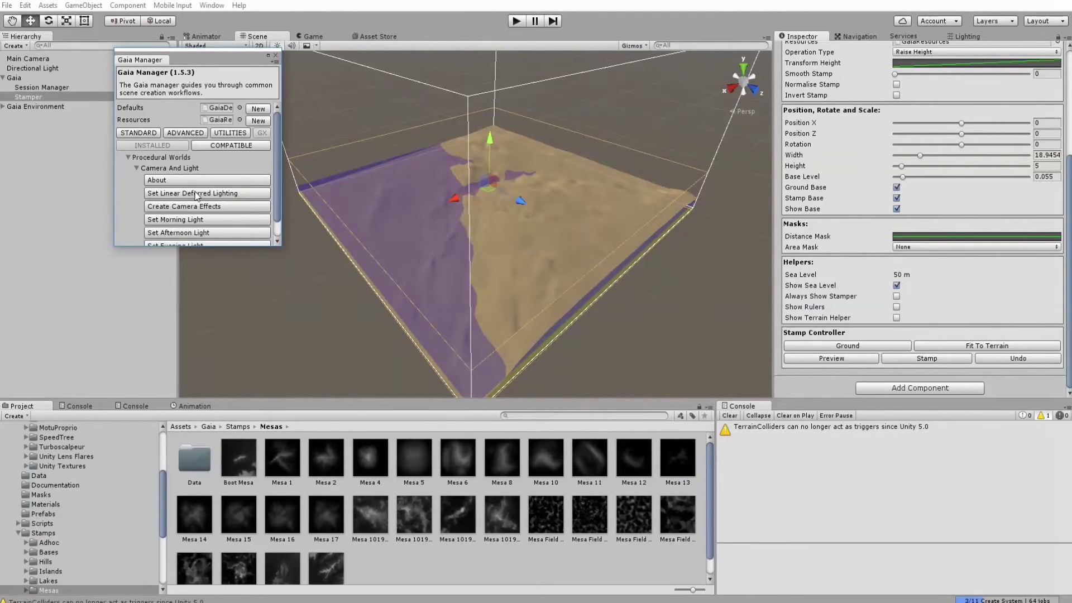
left_click(187, 210)
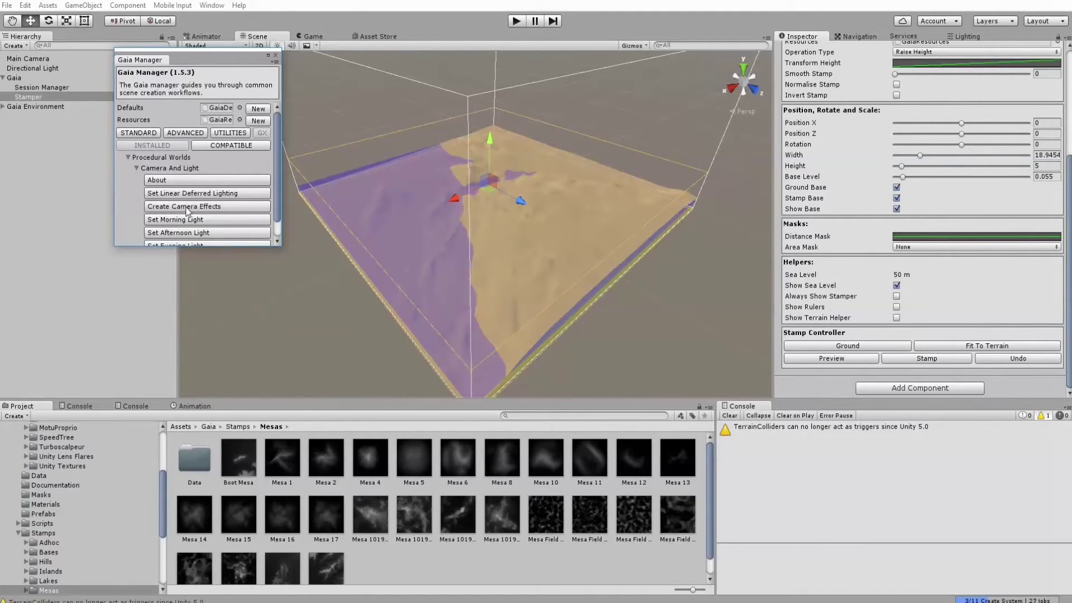
left_click(185, 236)
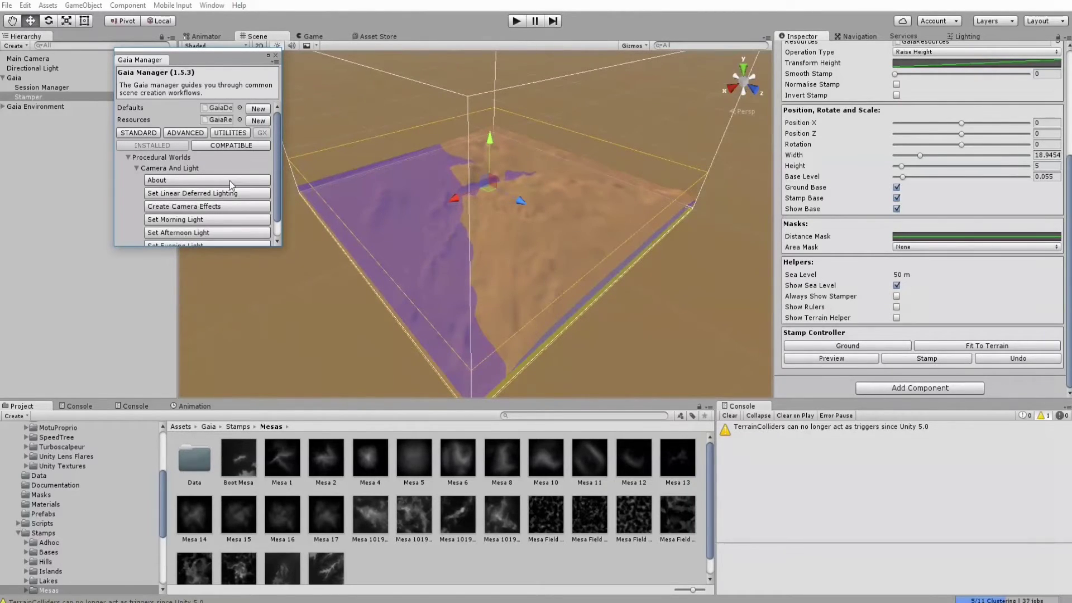
scroll(229, 179, "down", 1)
left_click(210, 229)
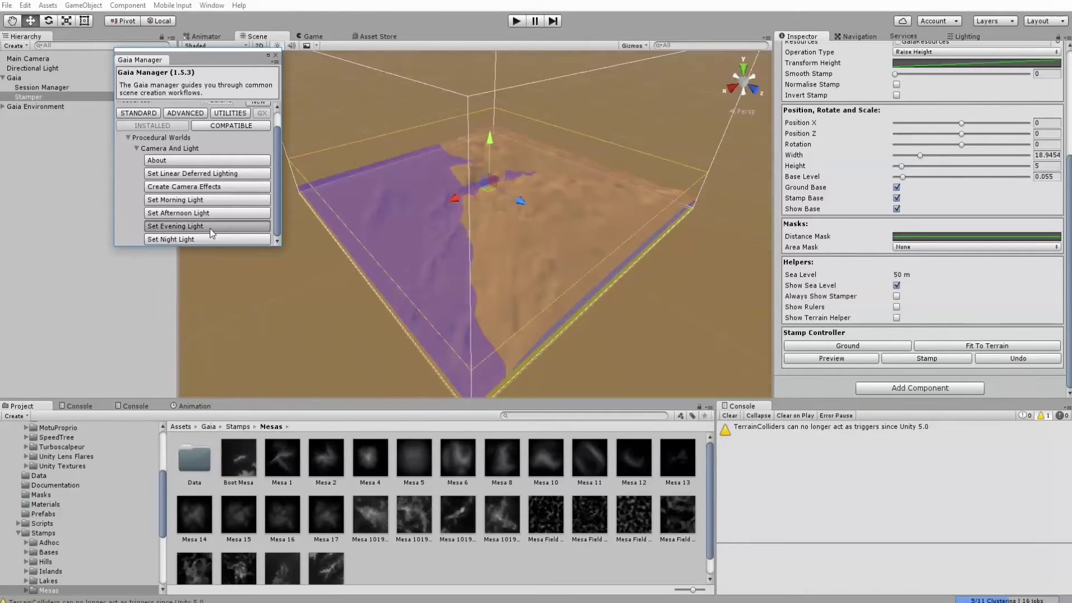
scroll(210, 228, "up", 1)
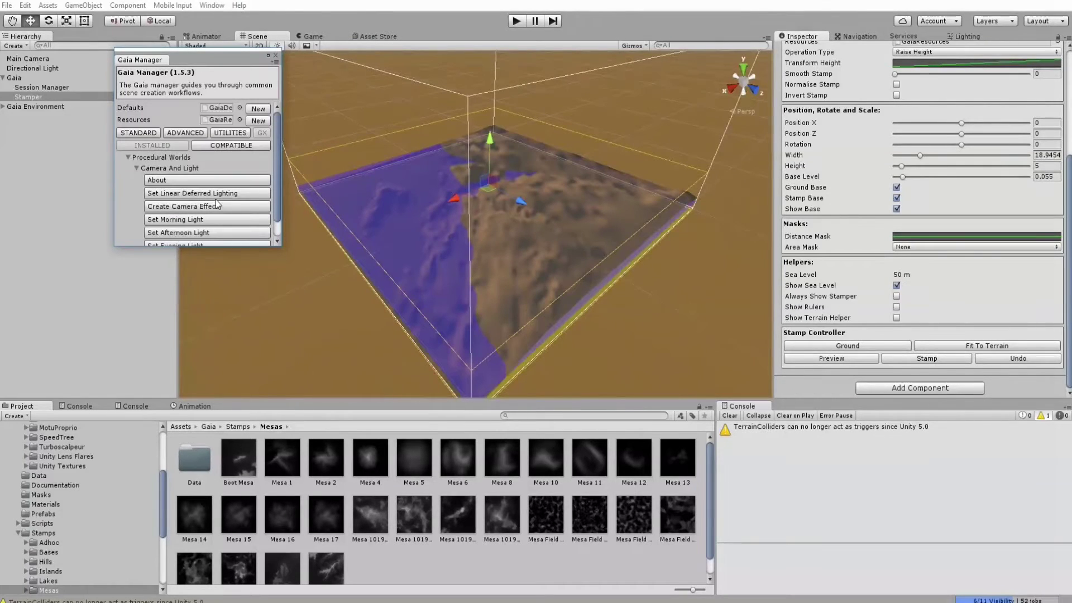
- Create Gaia's spawners and run the Group Spawner to fill the terrain with textures, trees and details
left_click(144, 132)
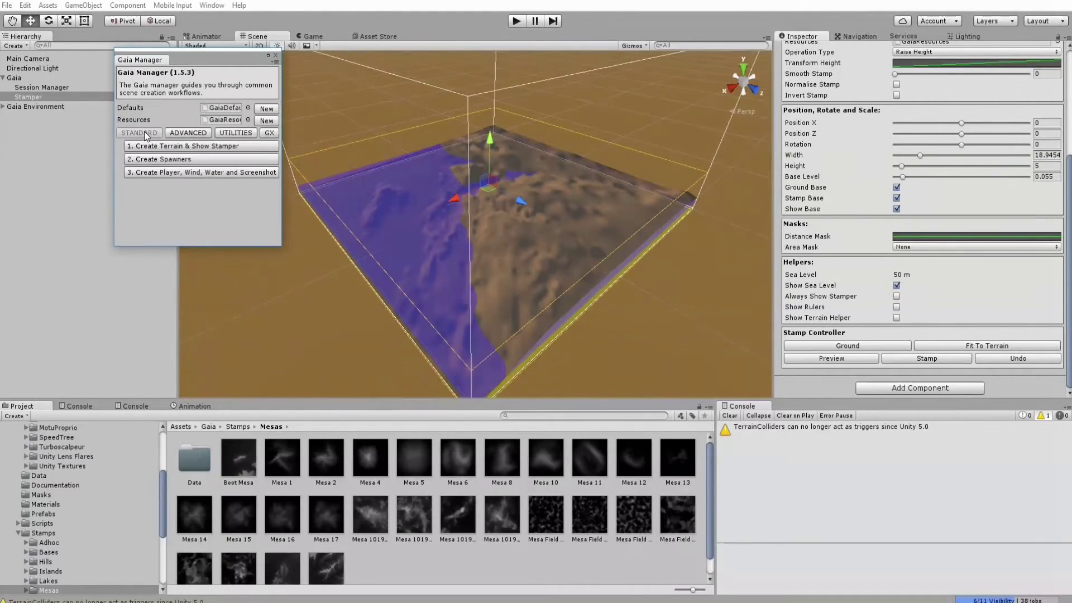
left_click(190, 159)
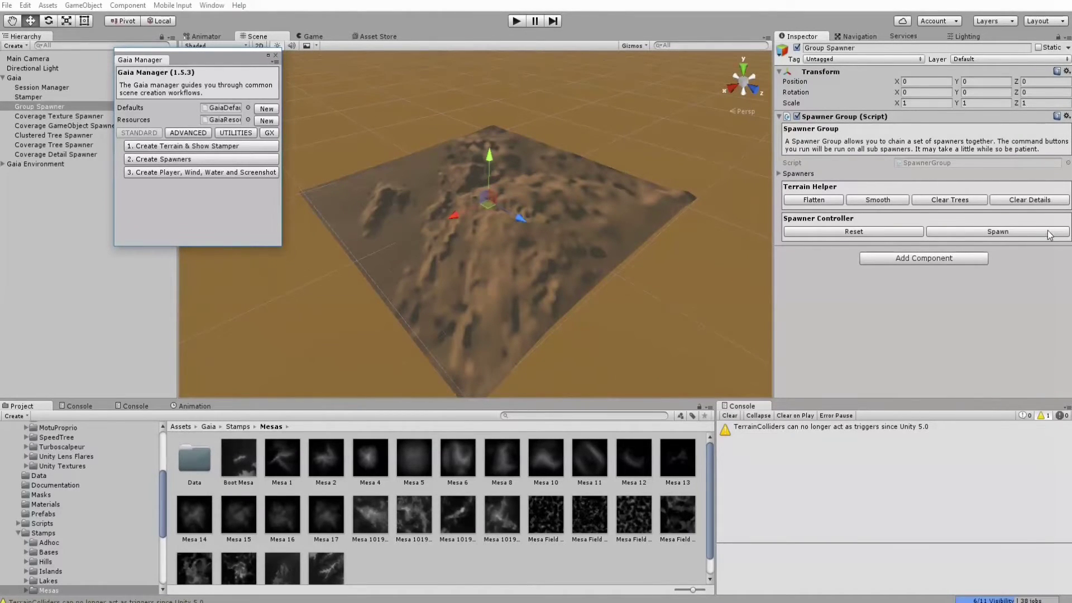
left_click(999, 233)
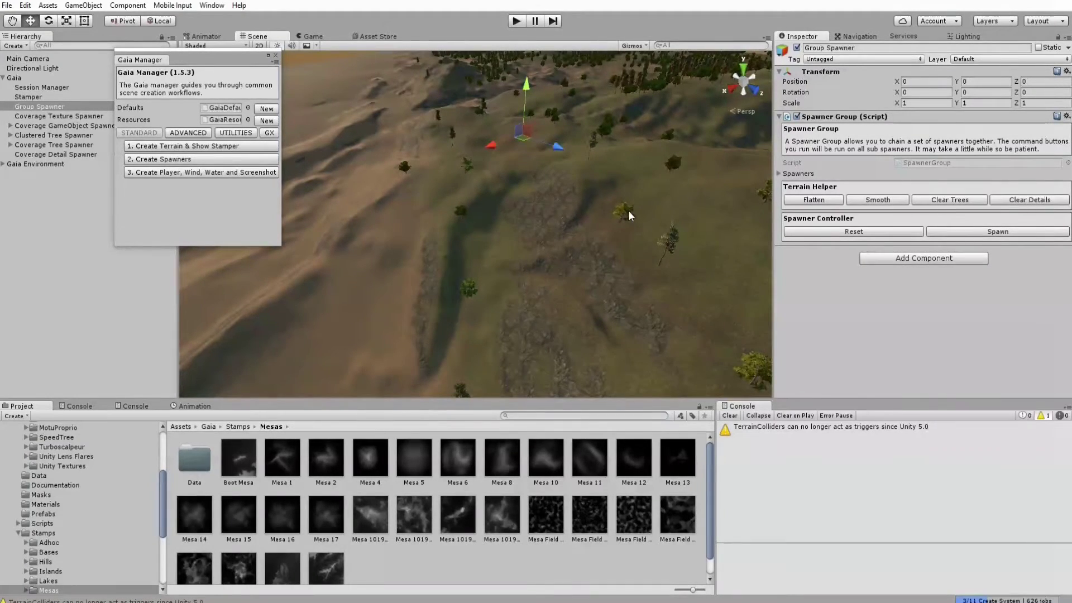
right_click_drag(532, 207, 294, 213)
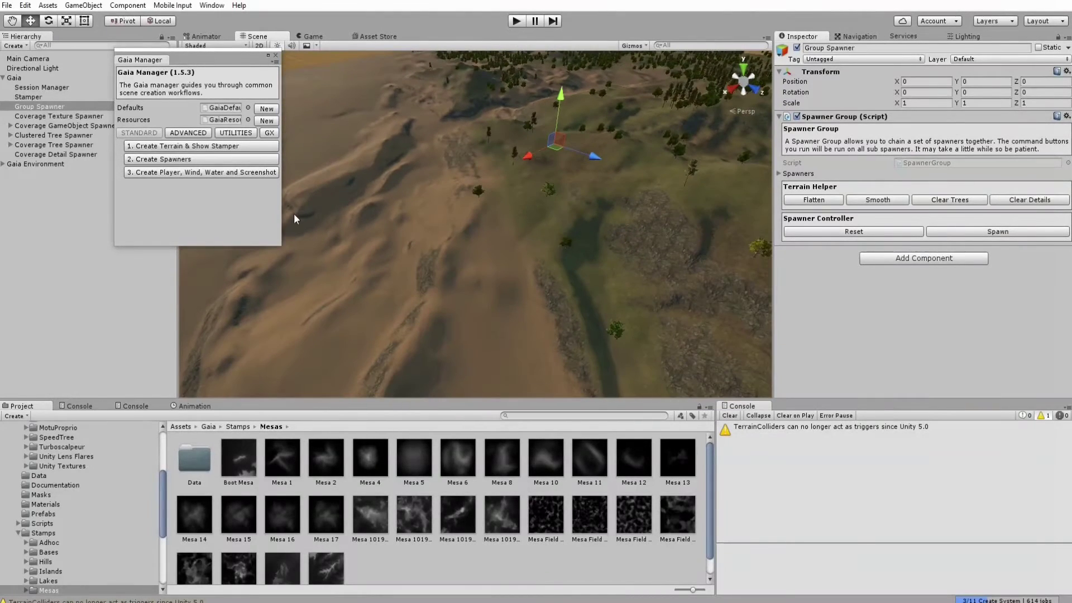
- Create the player, wind, water and screenshot objects, and select the Main Camera with the Gaia Manager moved clear of the object list
left_click(192, 173)
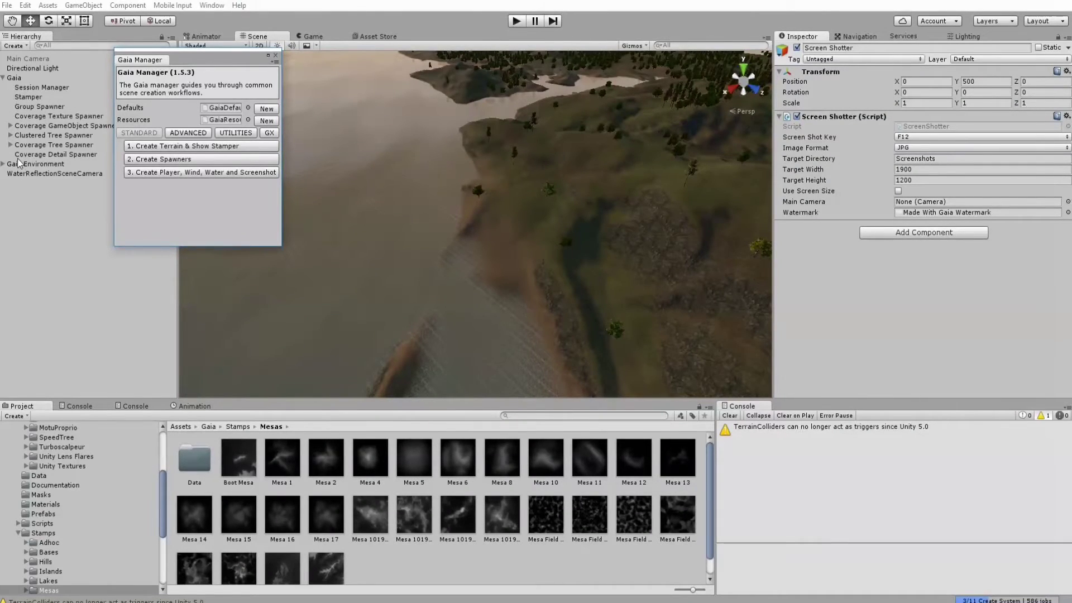
left_click(31, 59)
left_click_drag(157, 61, 79, 202)
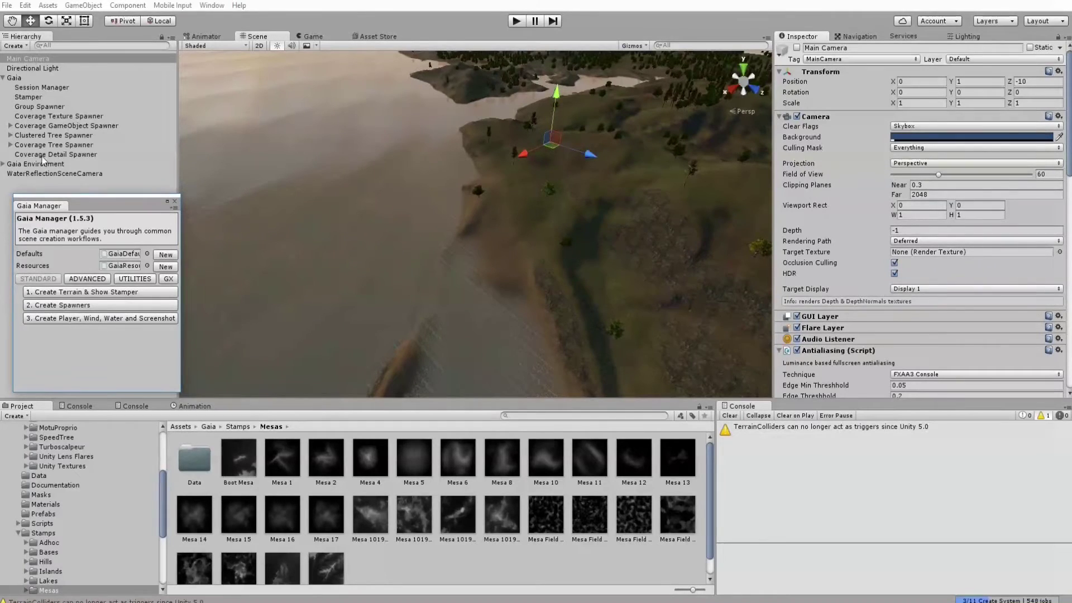
- Select the Player inside Gaia Environment, frame it up close in the scene and review its component settings
left_click(2, 165)
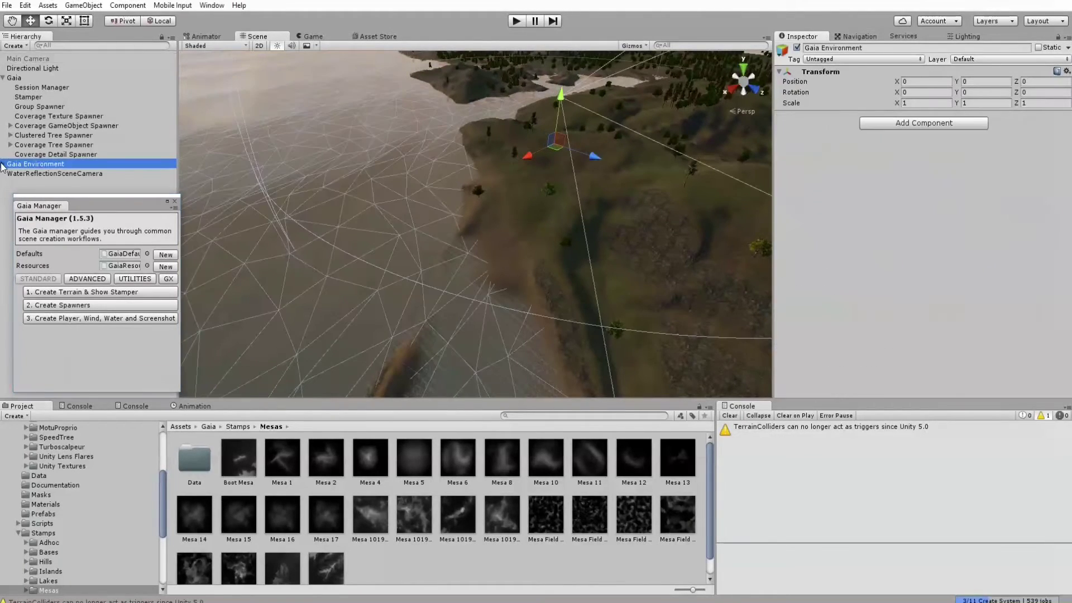
left_click(3, 164)
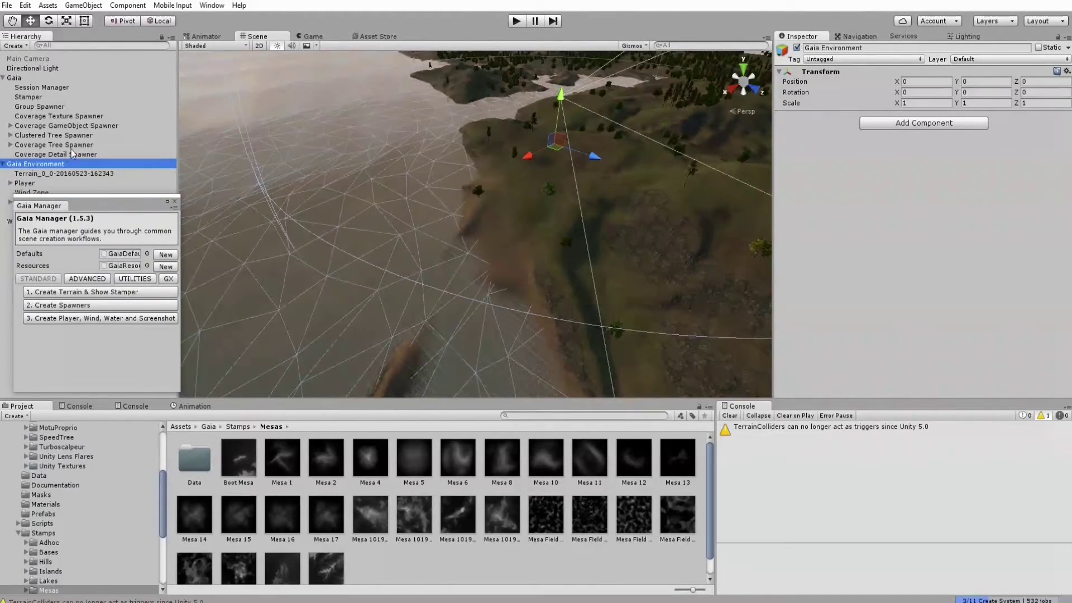
left_click(26, 184)
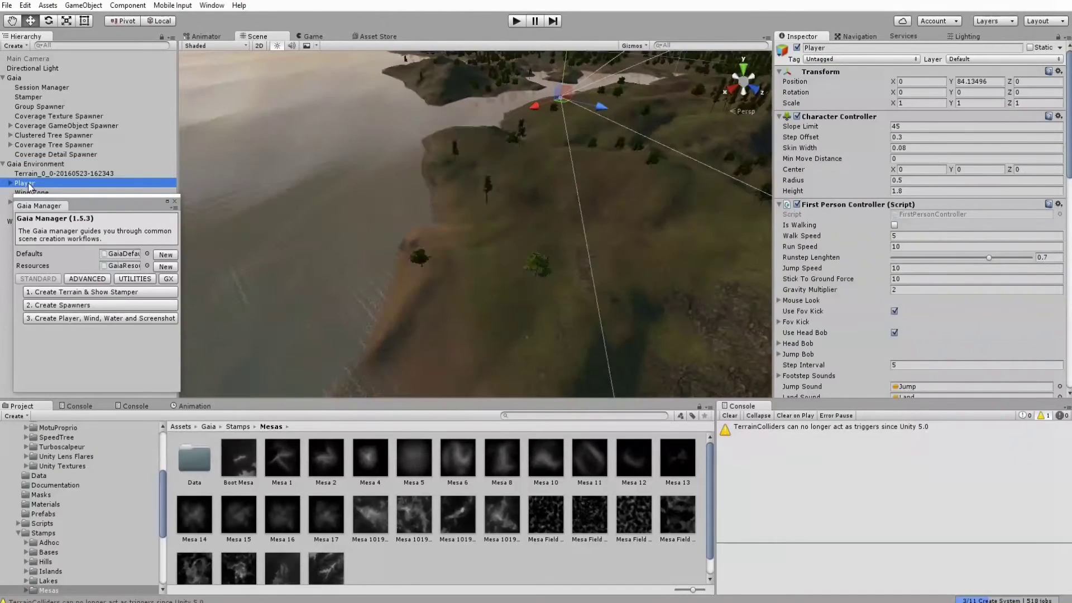
key("f")
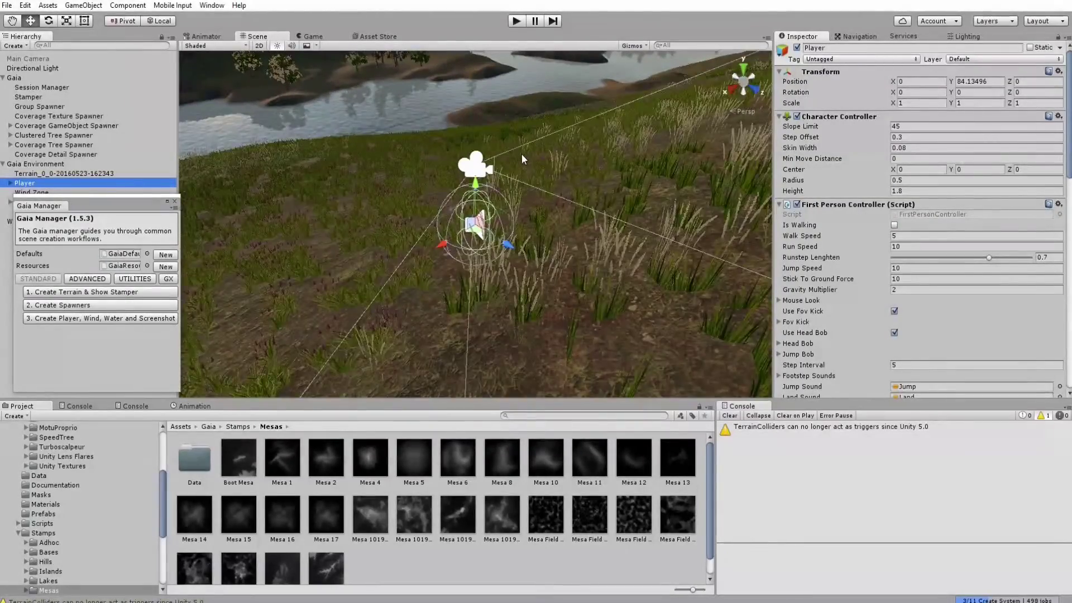
left_click_drag(521, 153, 733, 108, "alt")
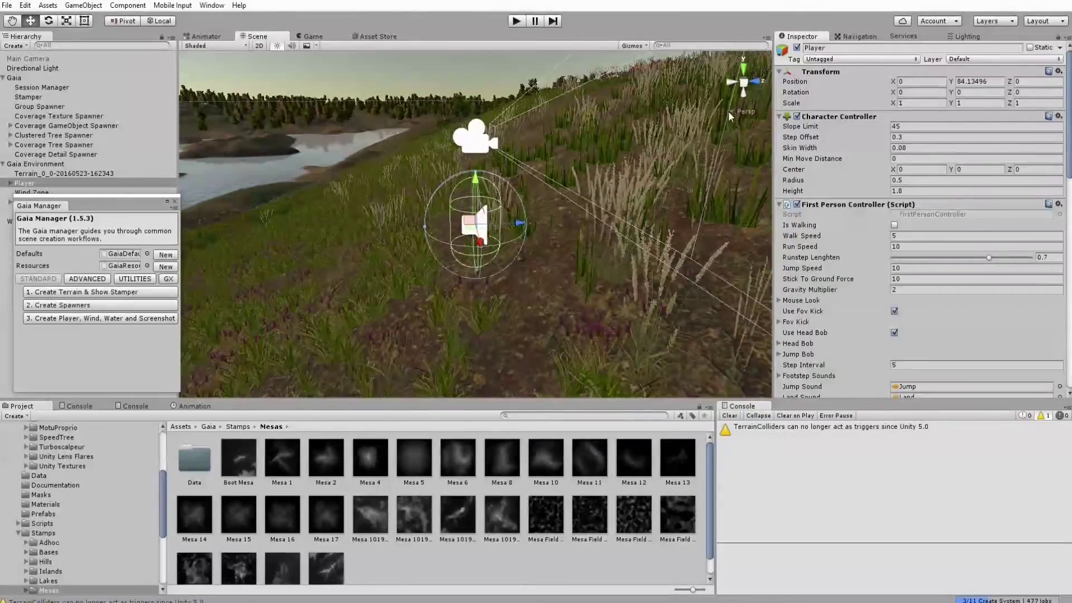
scroll(890, 283, "down", 10)
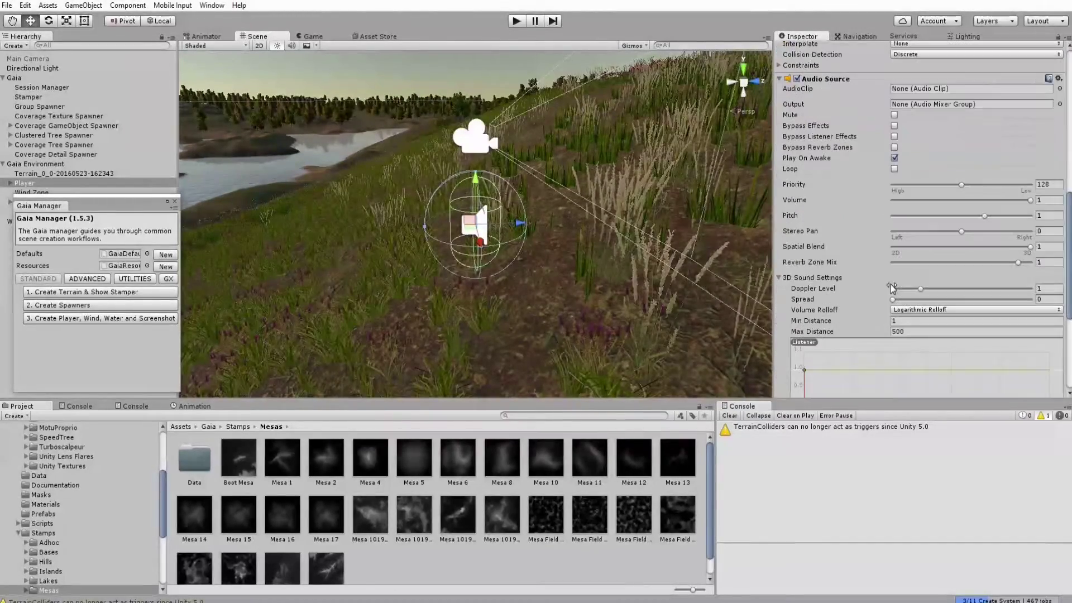
scroll(890, 284, "up", 10)
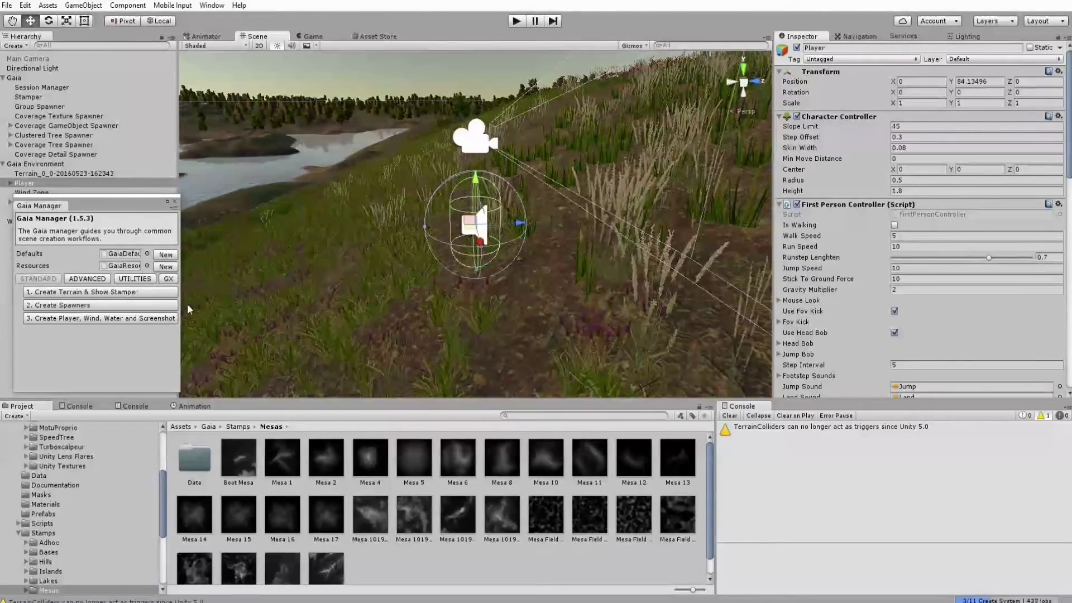
- Create the camera effects again from Gaia's Camera And Light extension with the player in the scene
left_click(168, 281)
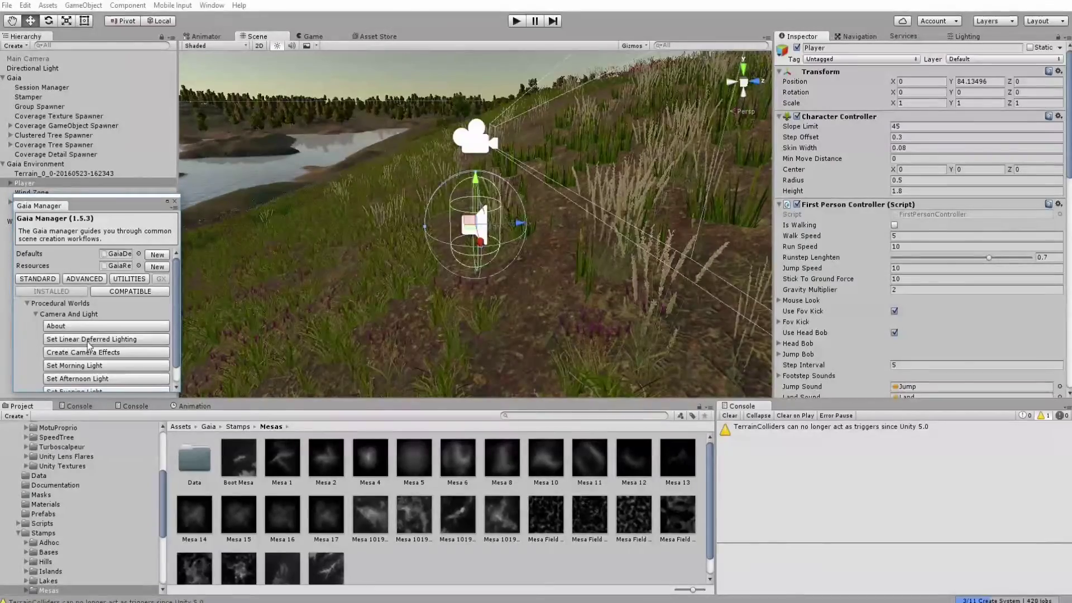
left_click(80, 352)
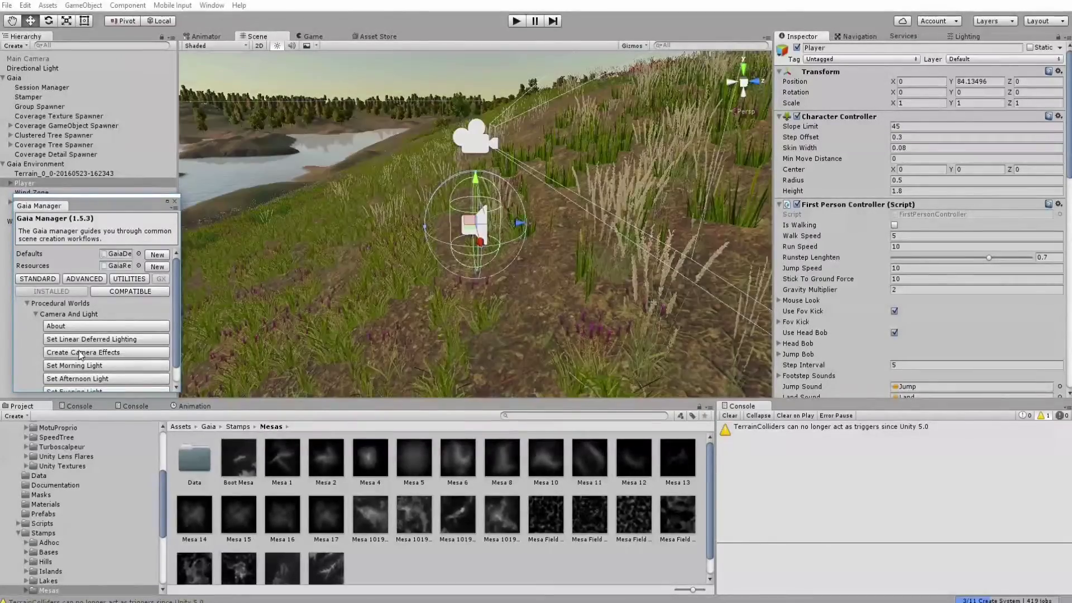
scroll(80, 377, "down", 1)
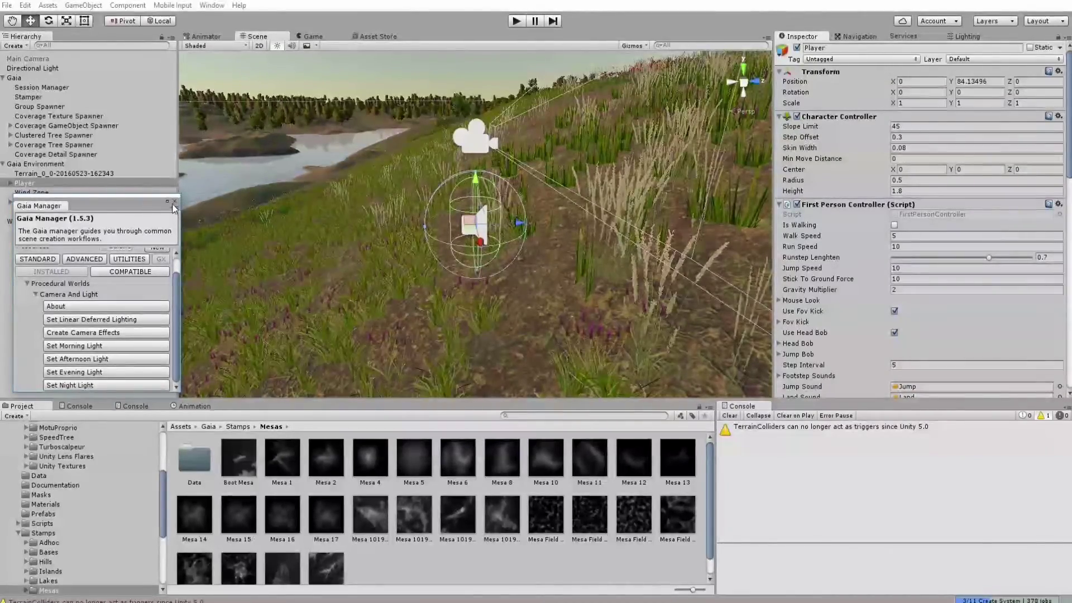
- Play the scene to try out the finished terrain from the player's view and stop the playback
left_click(515, 21)
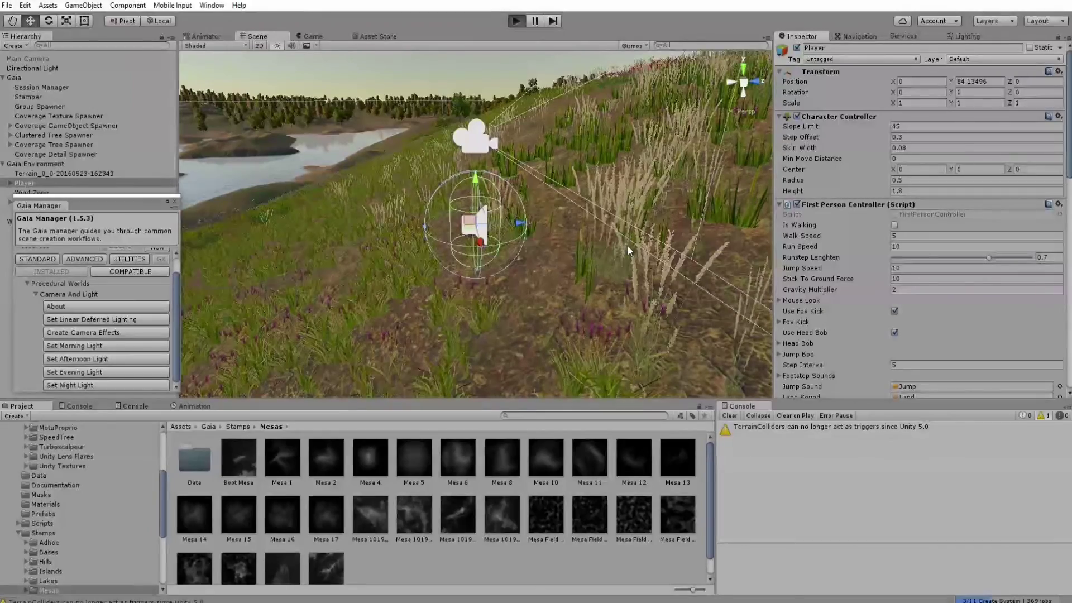
left_click(515, 21)
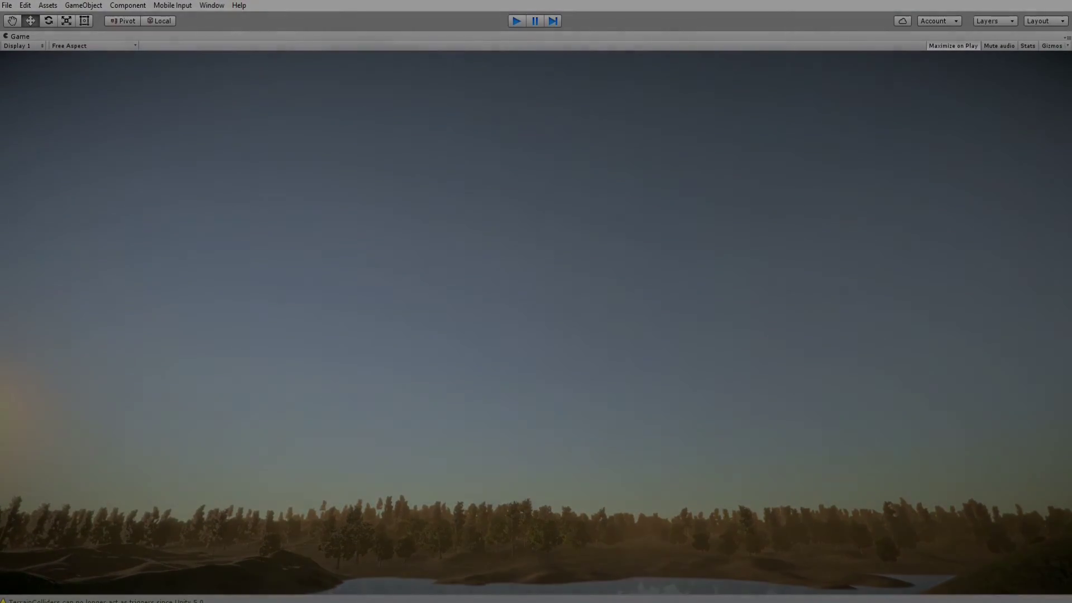
left_click(355, 601)
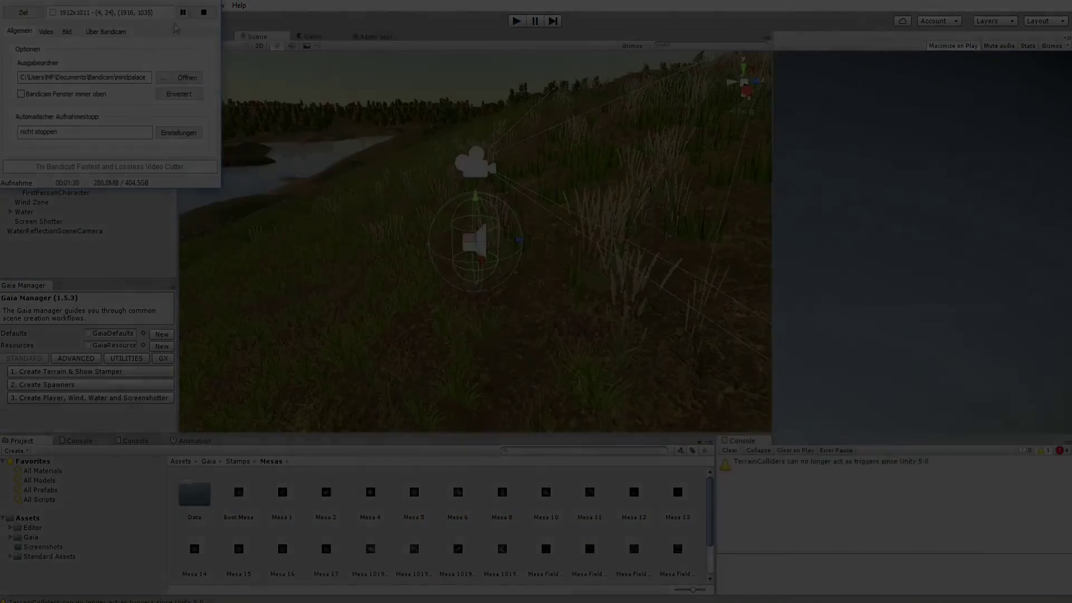